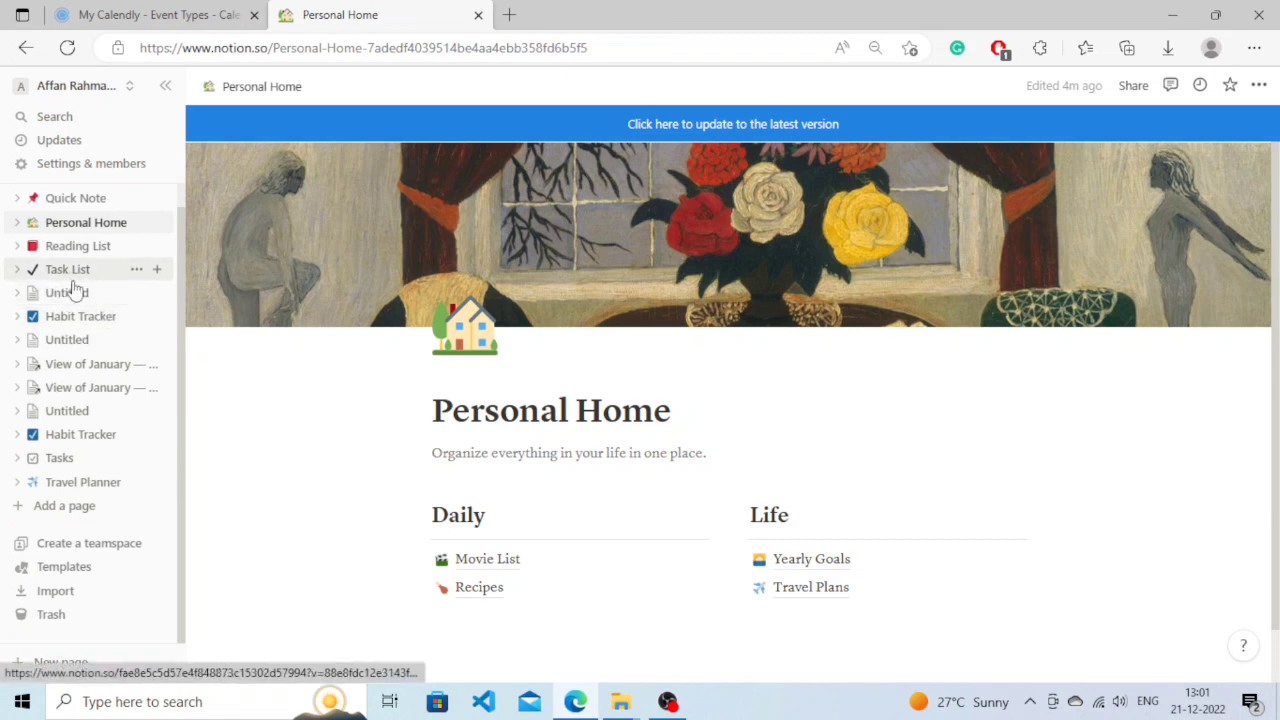
Browse Habit Tracker, Reading List and the calendar page, ending on the untitled three-entry list
left_click(68, 320)
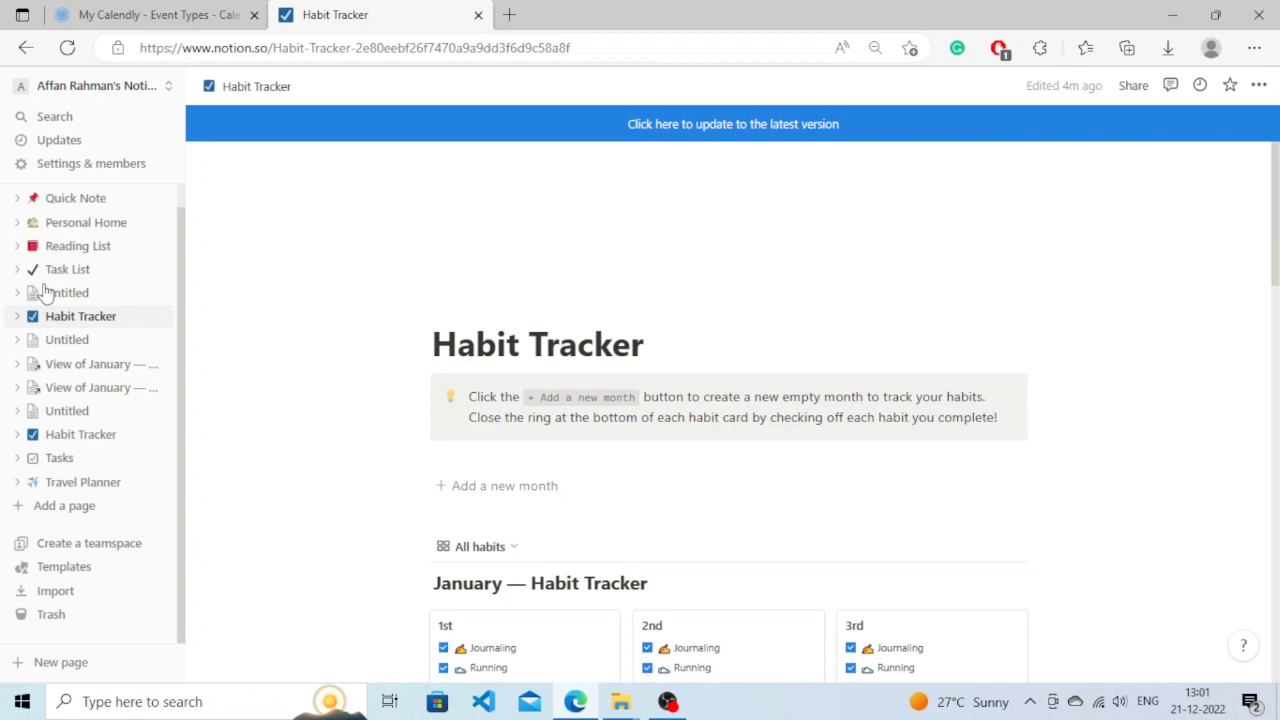
scroll(1277, 240, "down", 5)
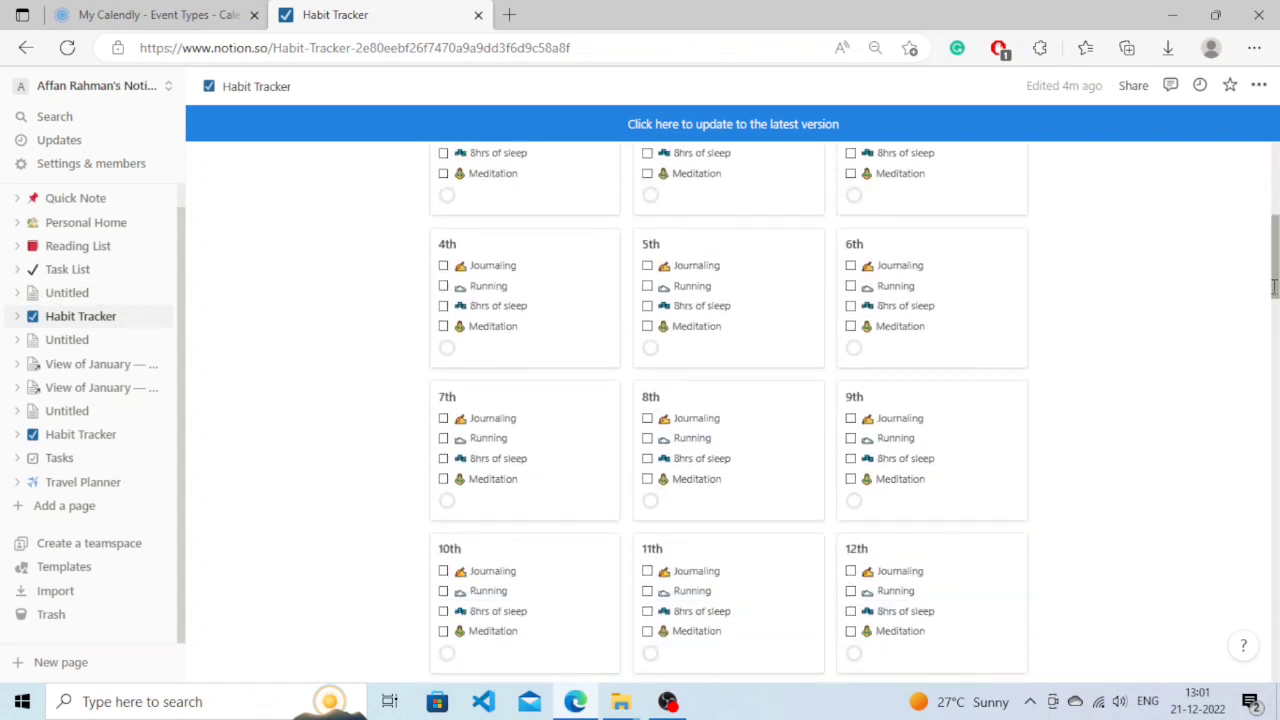
left_click_drag(1274, 287, 1274, 150)
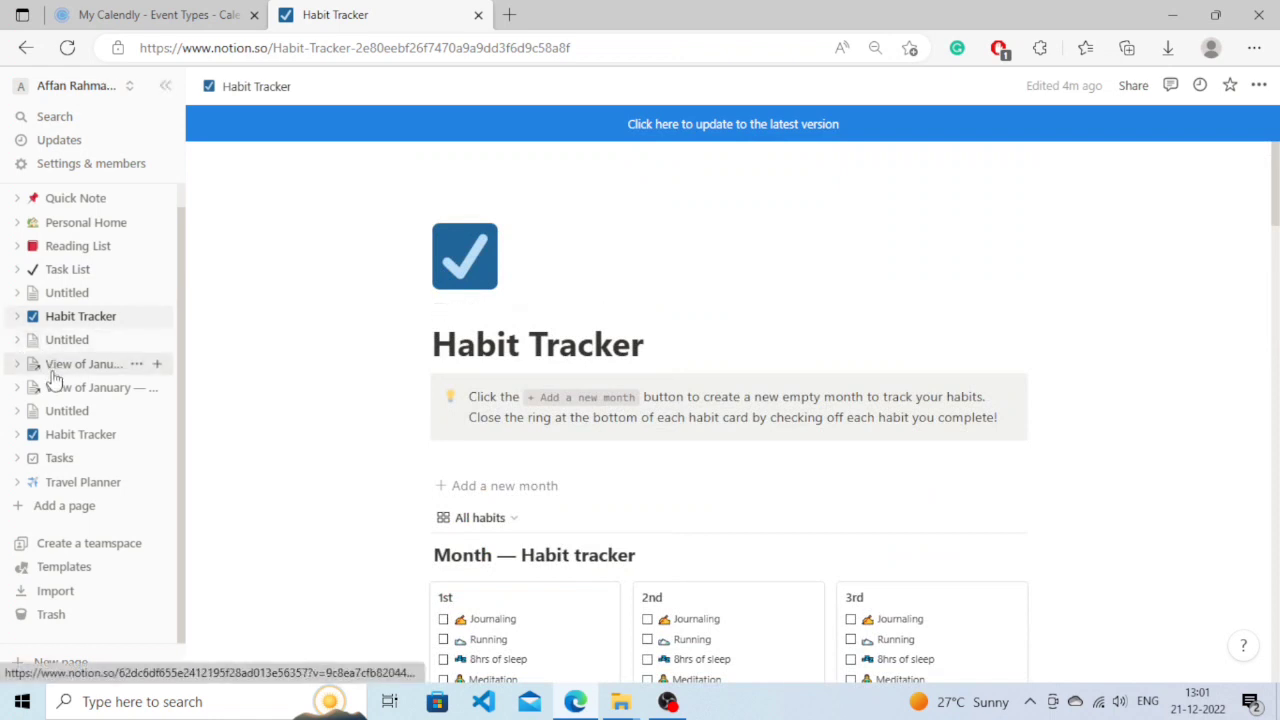
left_click(62, 252)
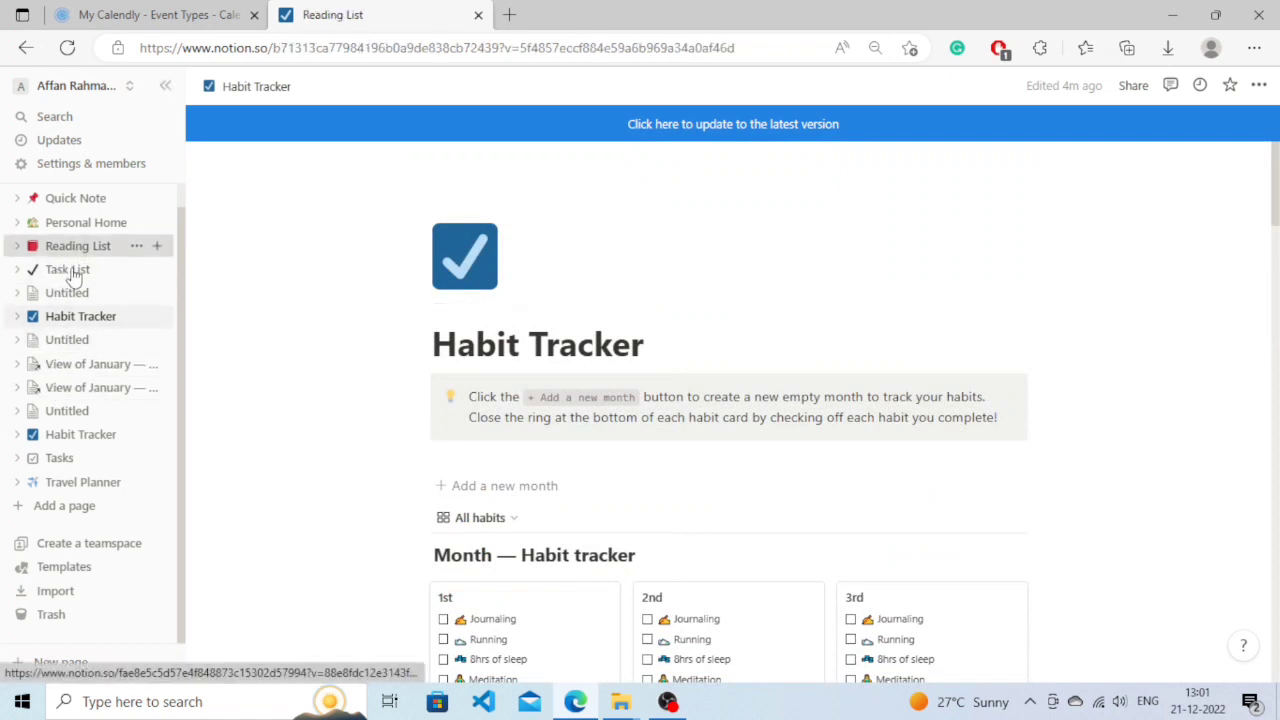
left_click(66, 342)
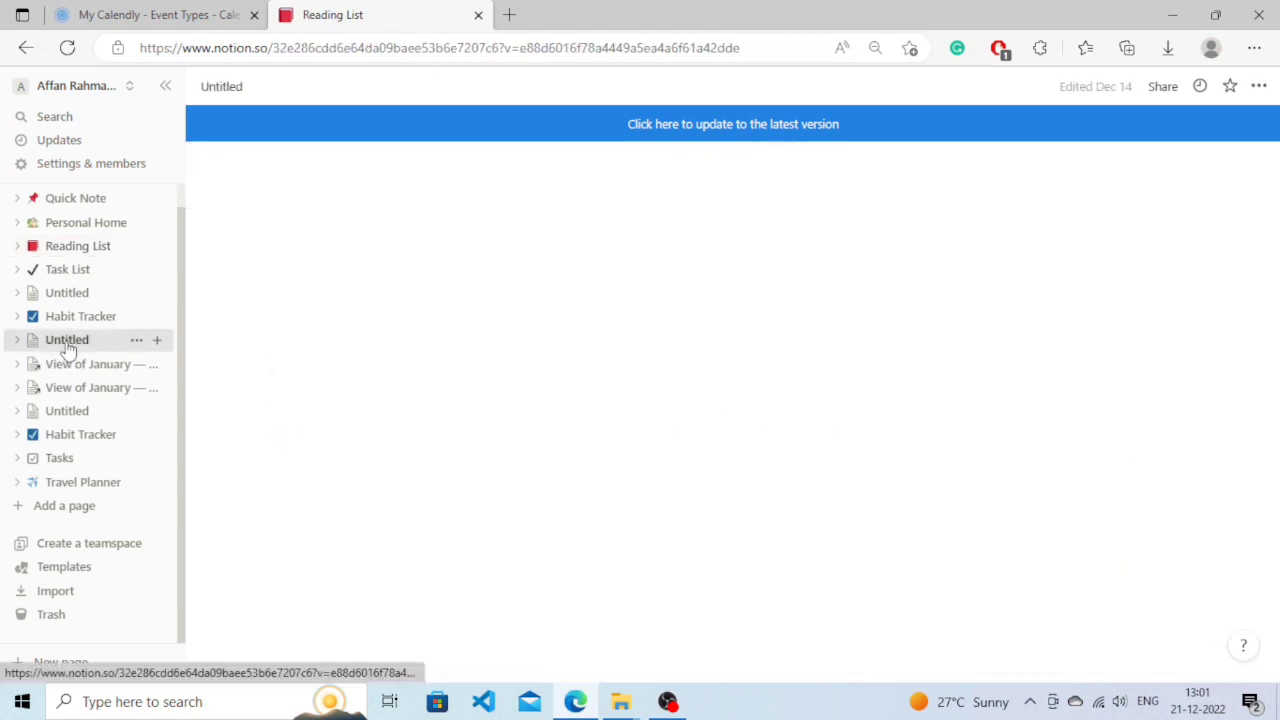
left_click(72, 418)
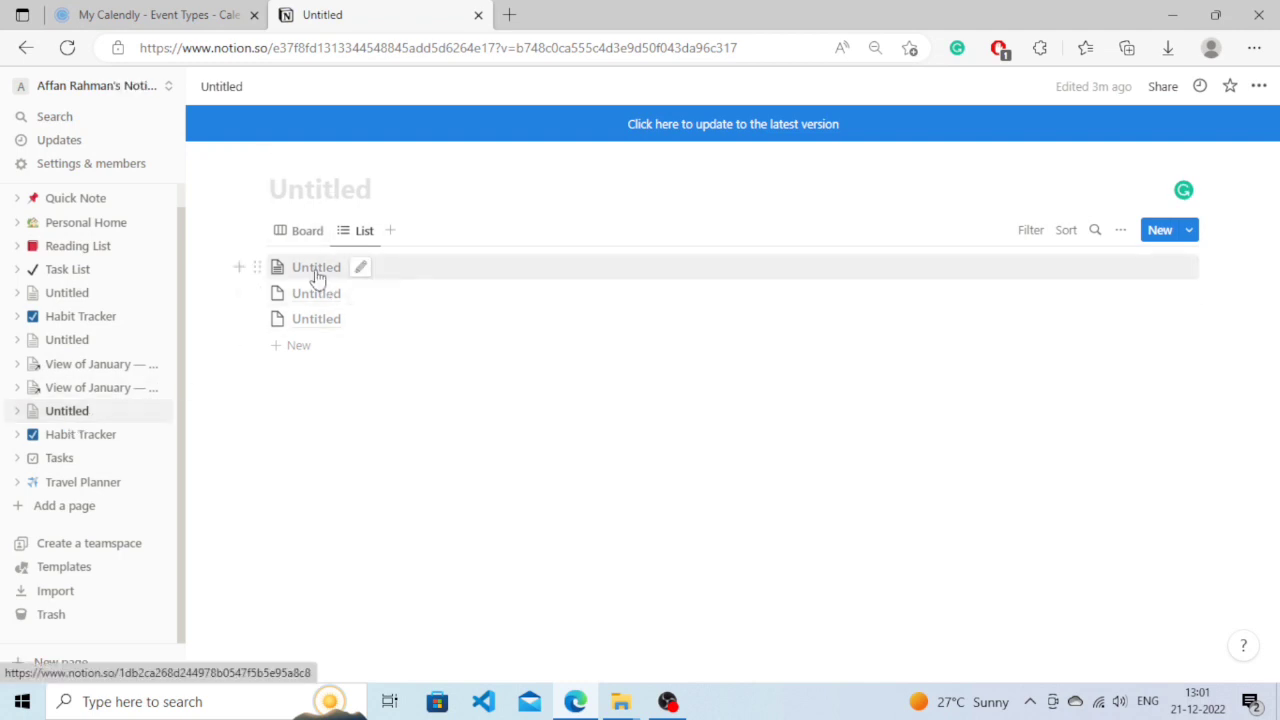
mouse_move(316, 267)
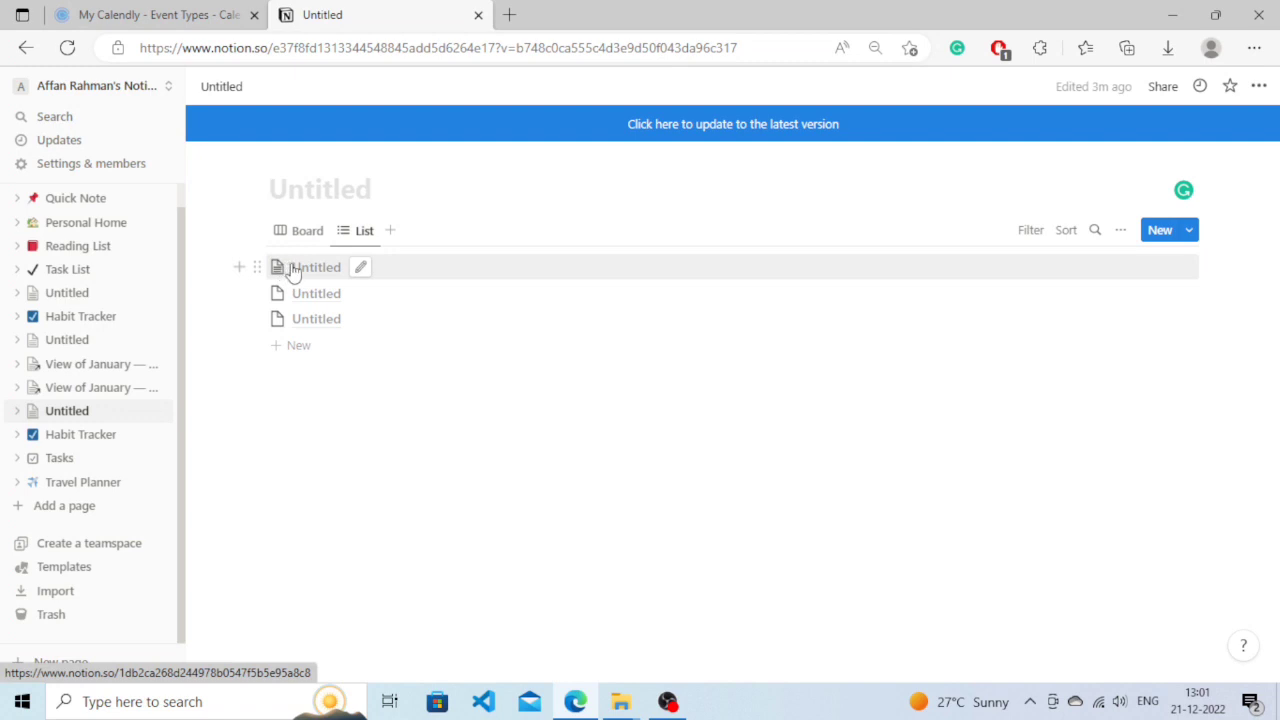
Open the first untitled entry and title it 'My Gym Routine'
left_click(288, 272)
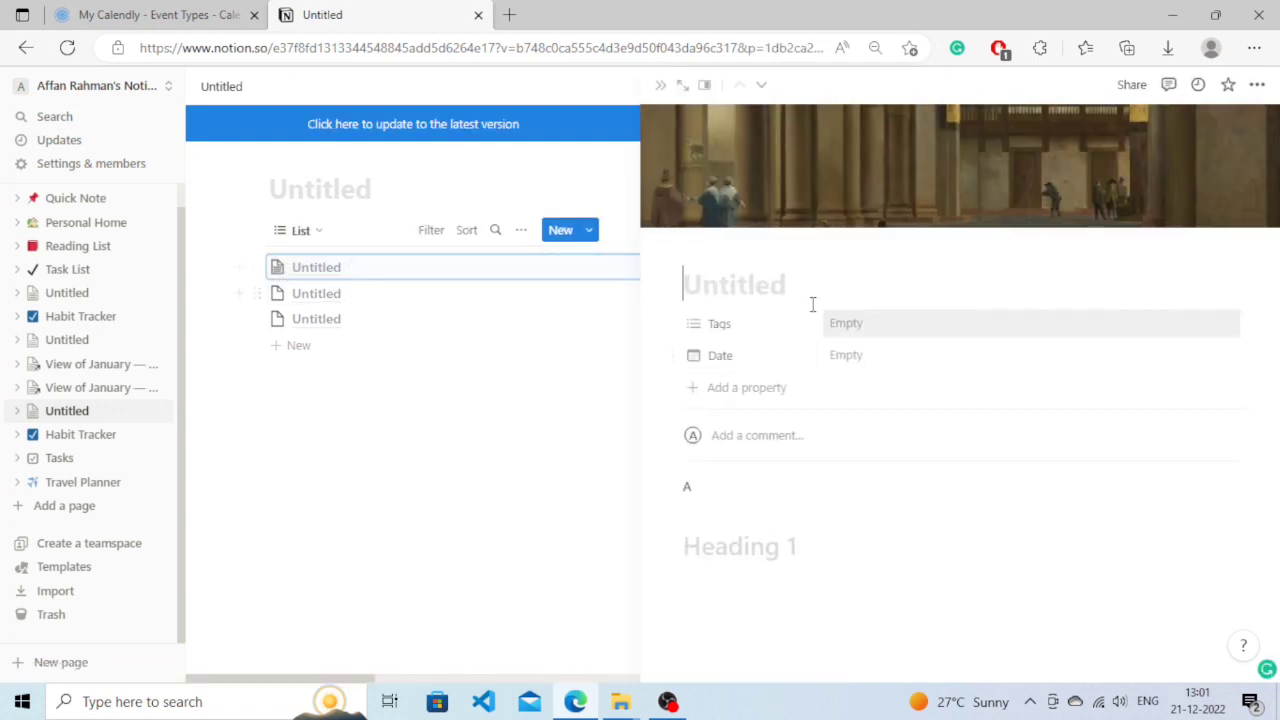
mouse_move(735, 286)
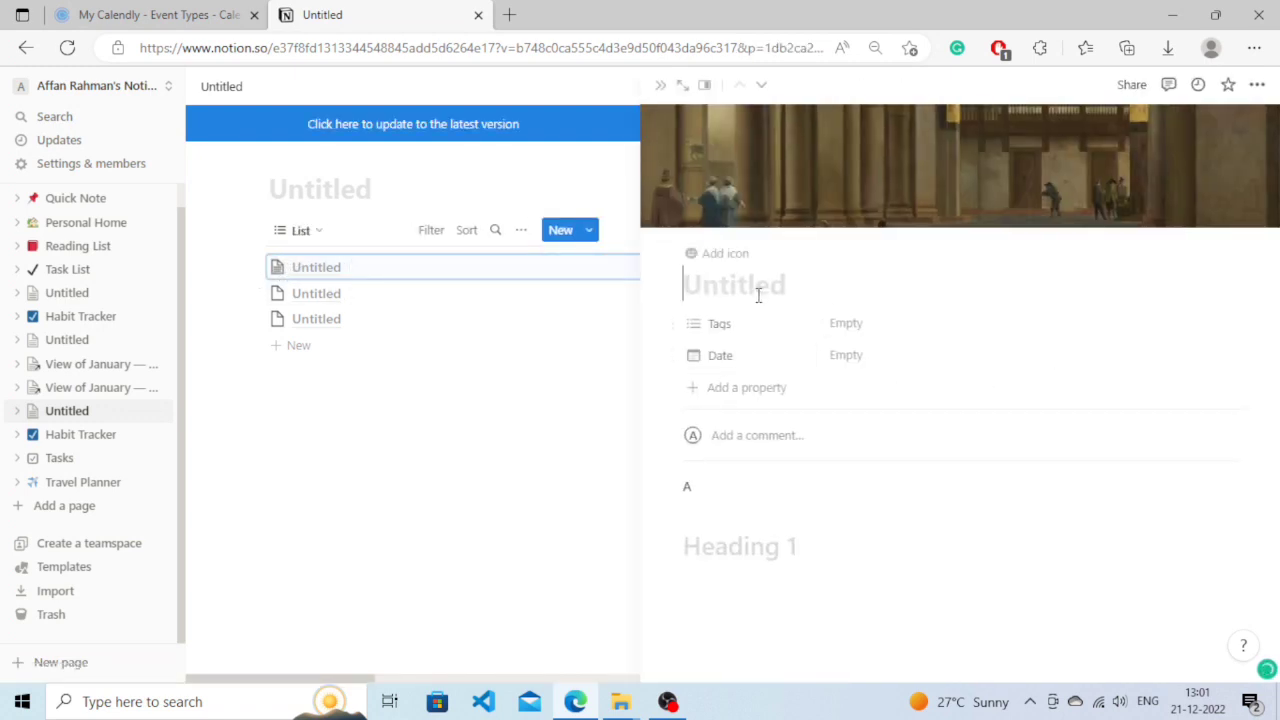
left_click(758, 286)
type("M")
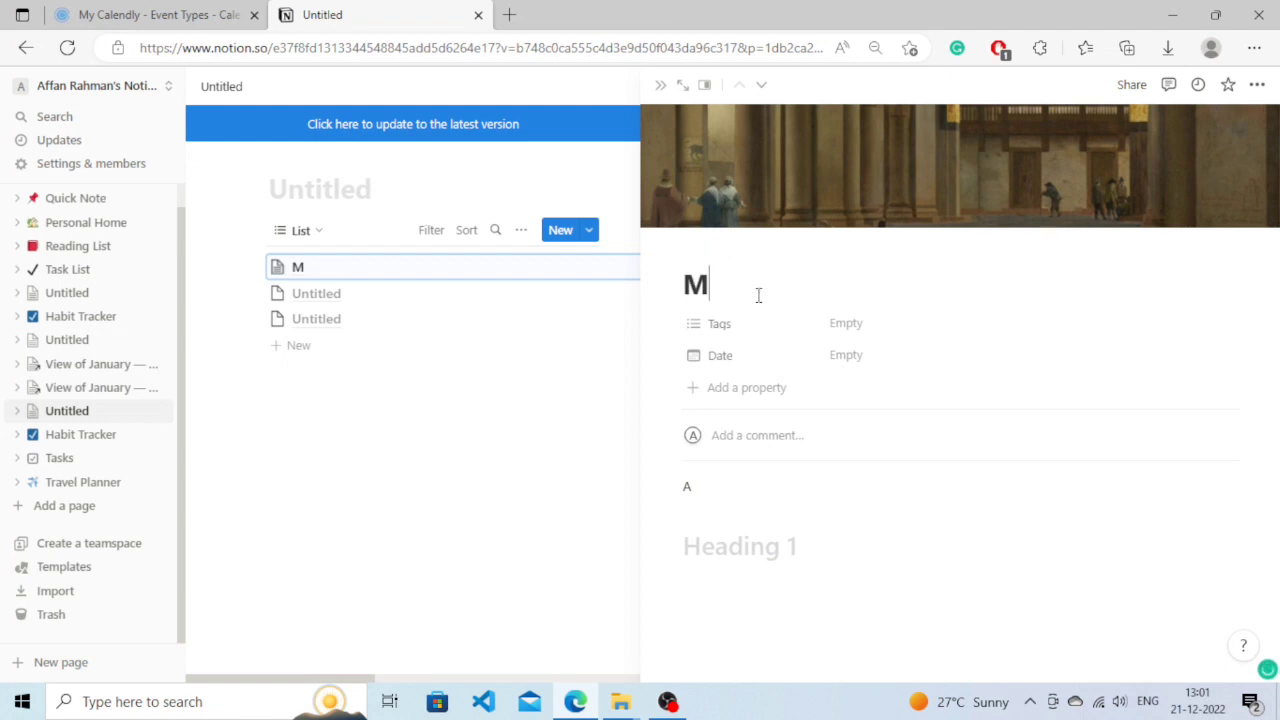
type("y ")
type("Gym ")
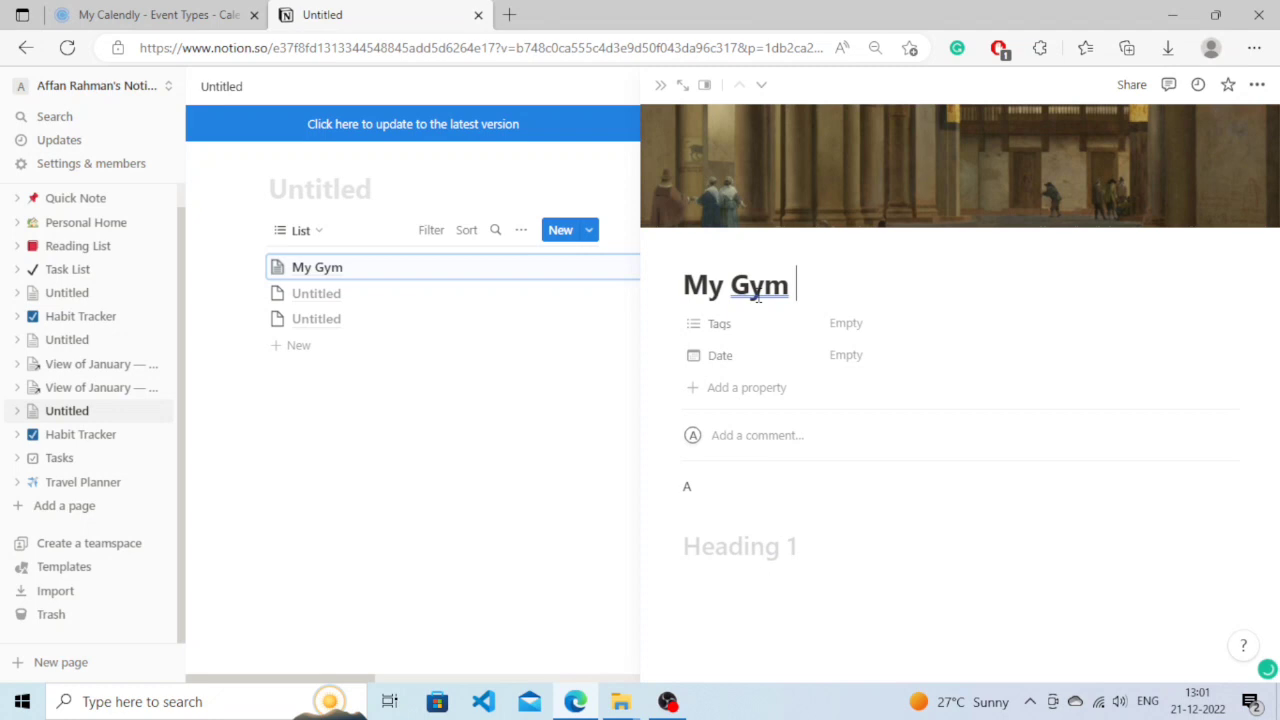
type("R")
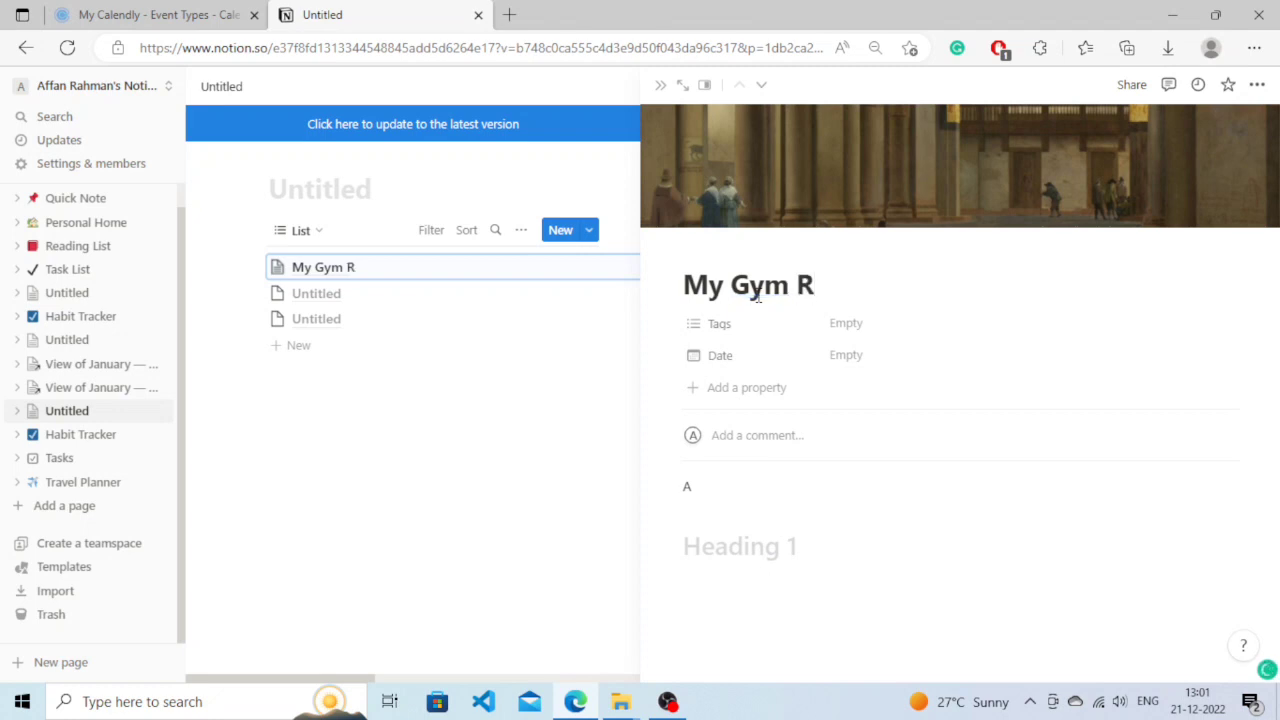
type("outine")
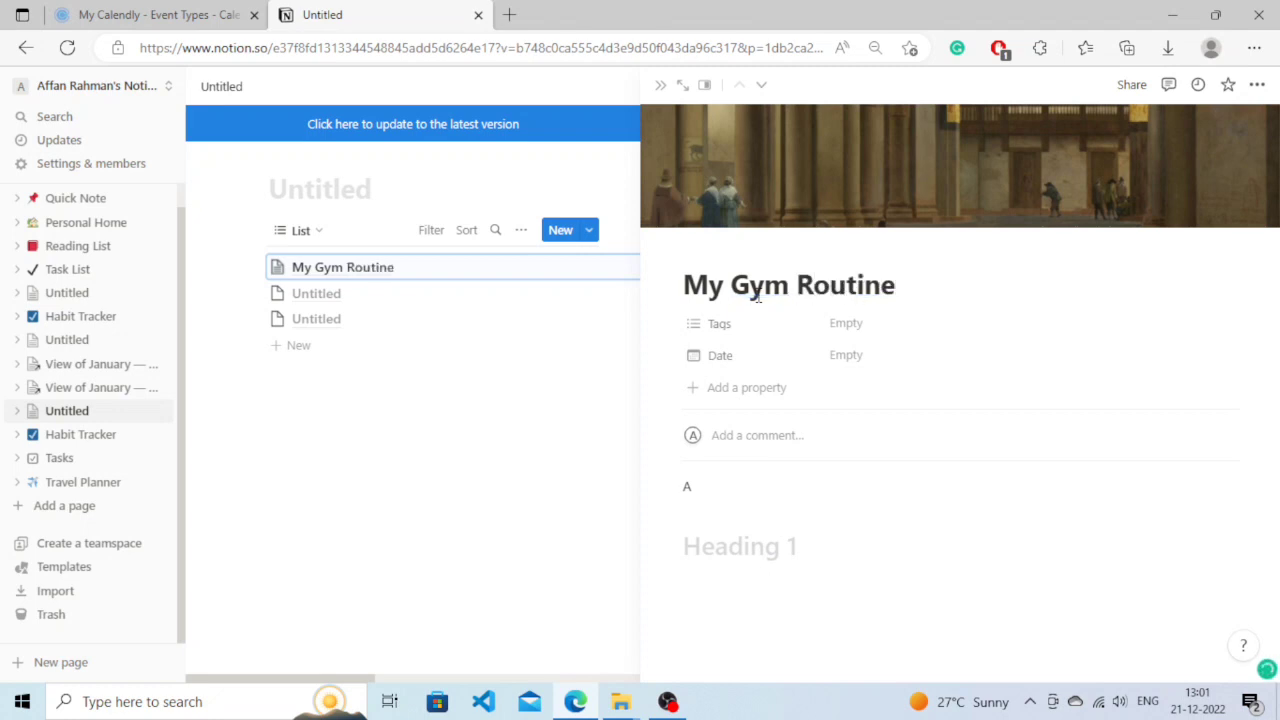
Check the empty Tags and Date properties, leaving them unchanged, and move into the empty heading
left_click(733, 326)
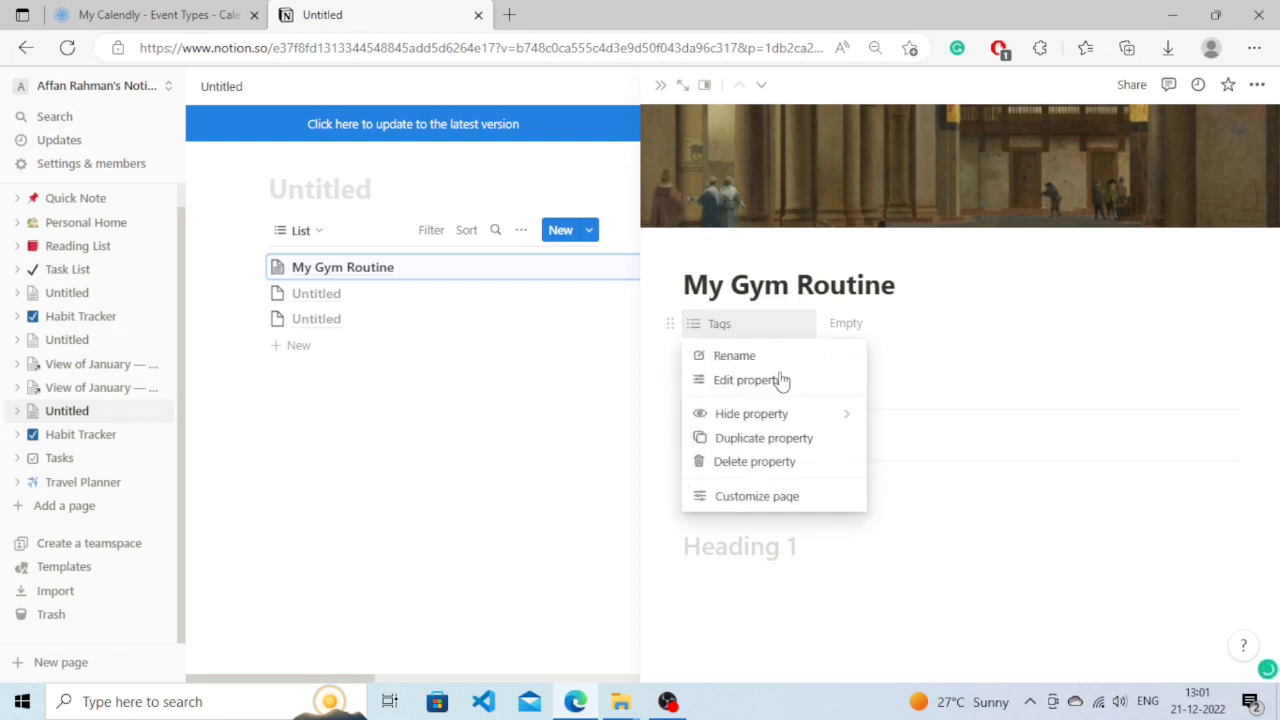
key("Escape")
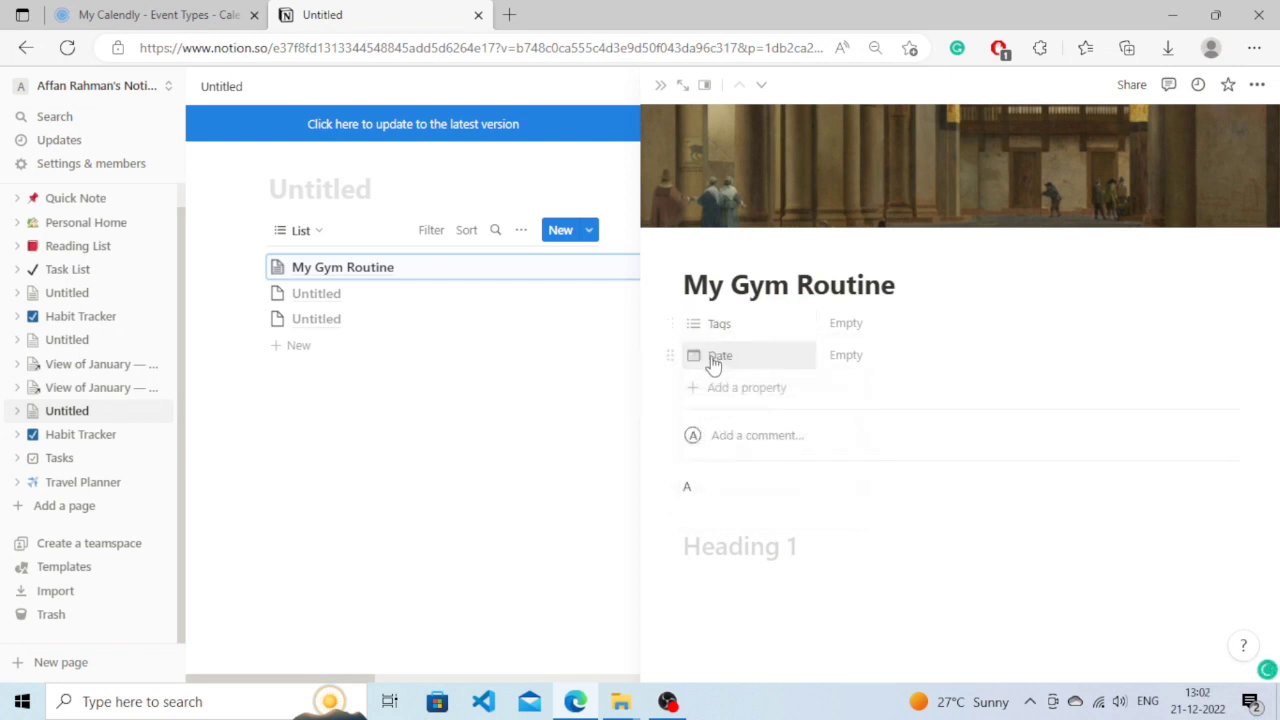
left_click(714, 360)
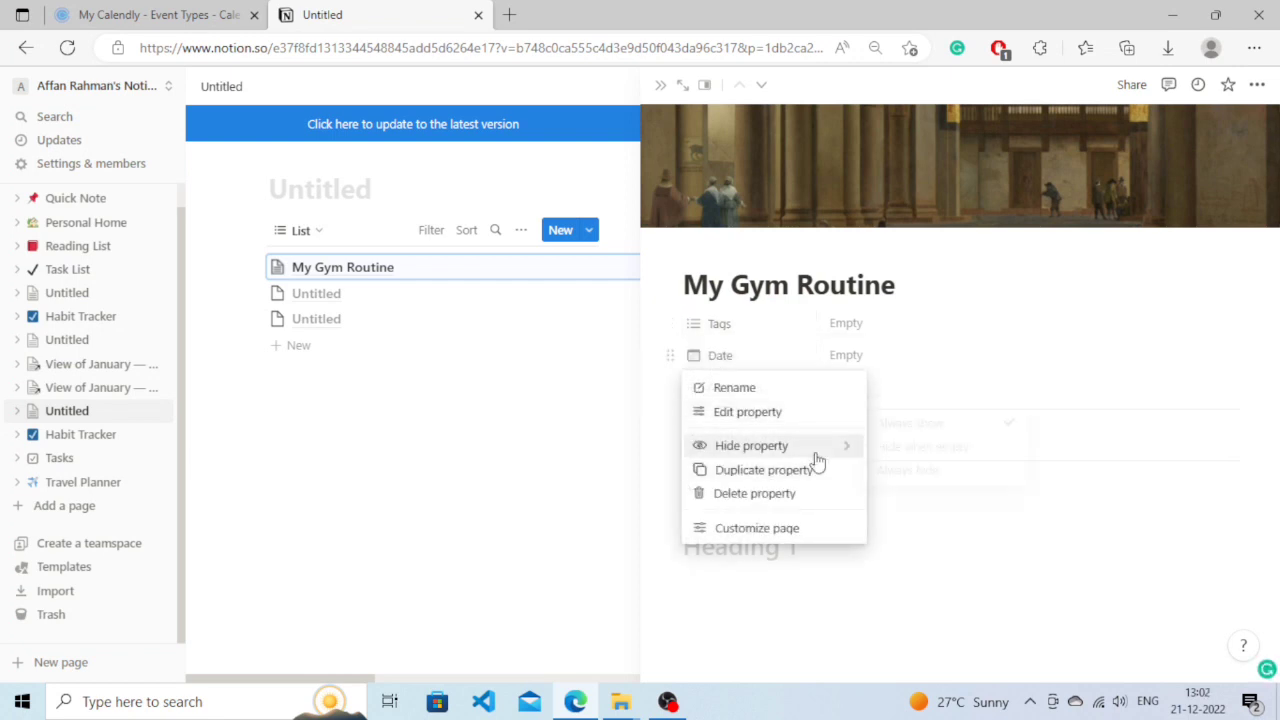
left_click(1043, 443)
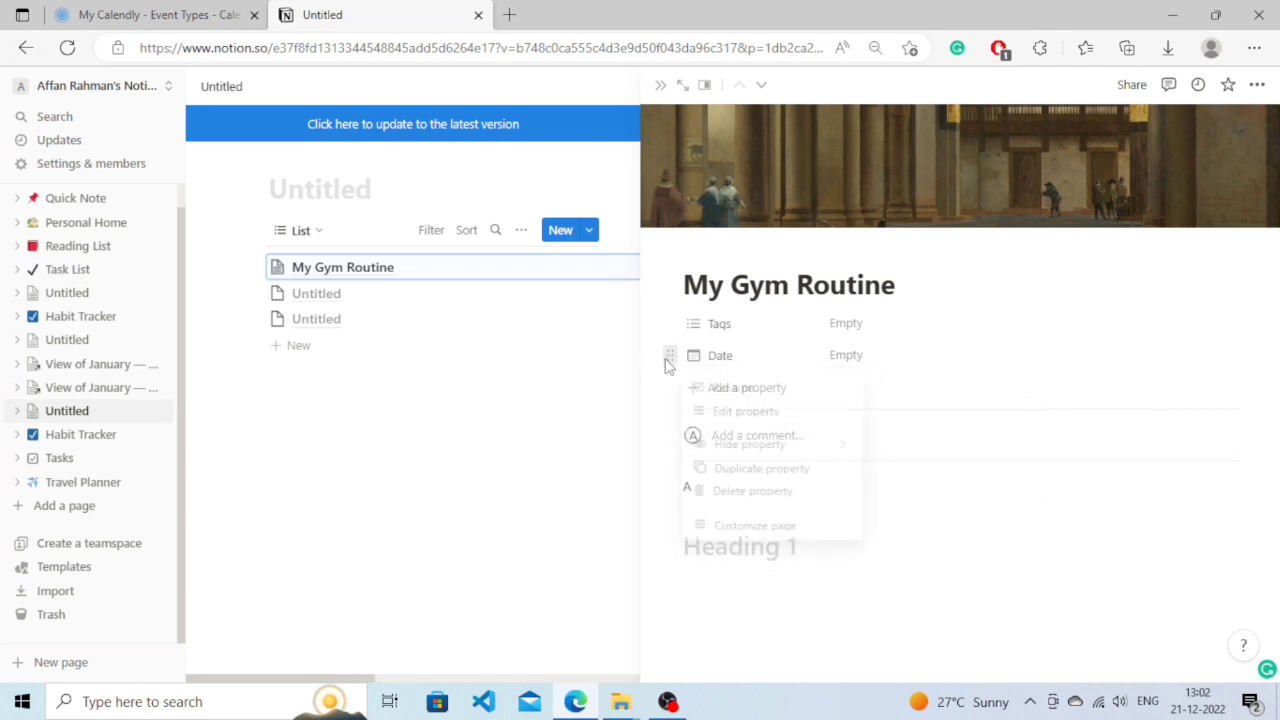
left_click(900, 392)
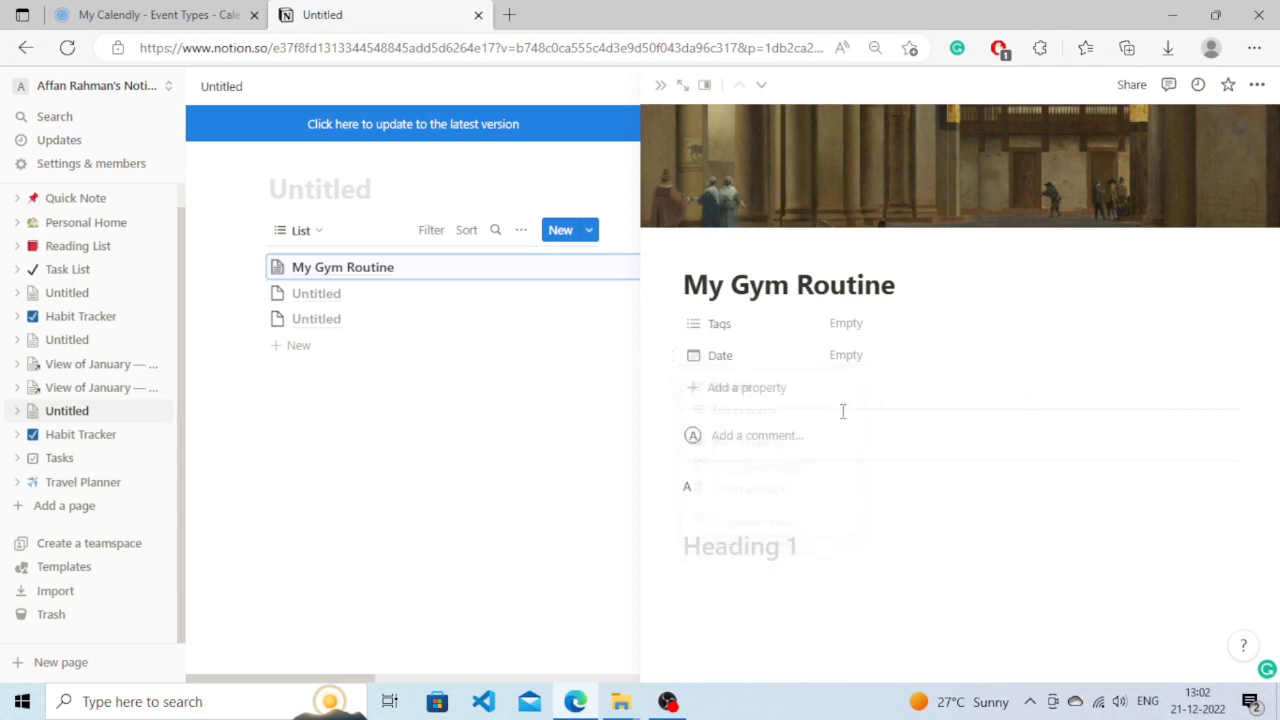
left_click(773, 440)
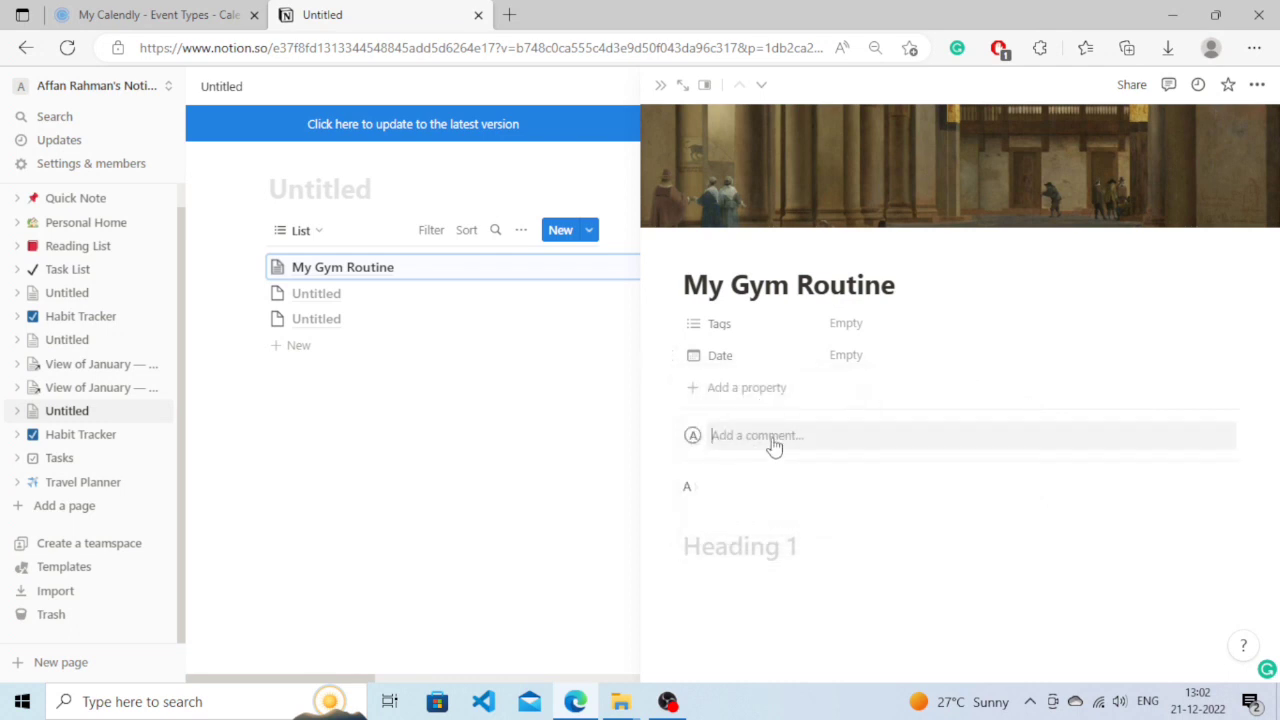
left_click(754, 490)
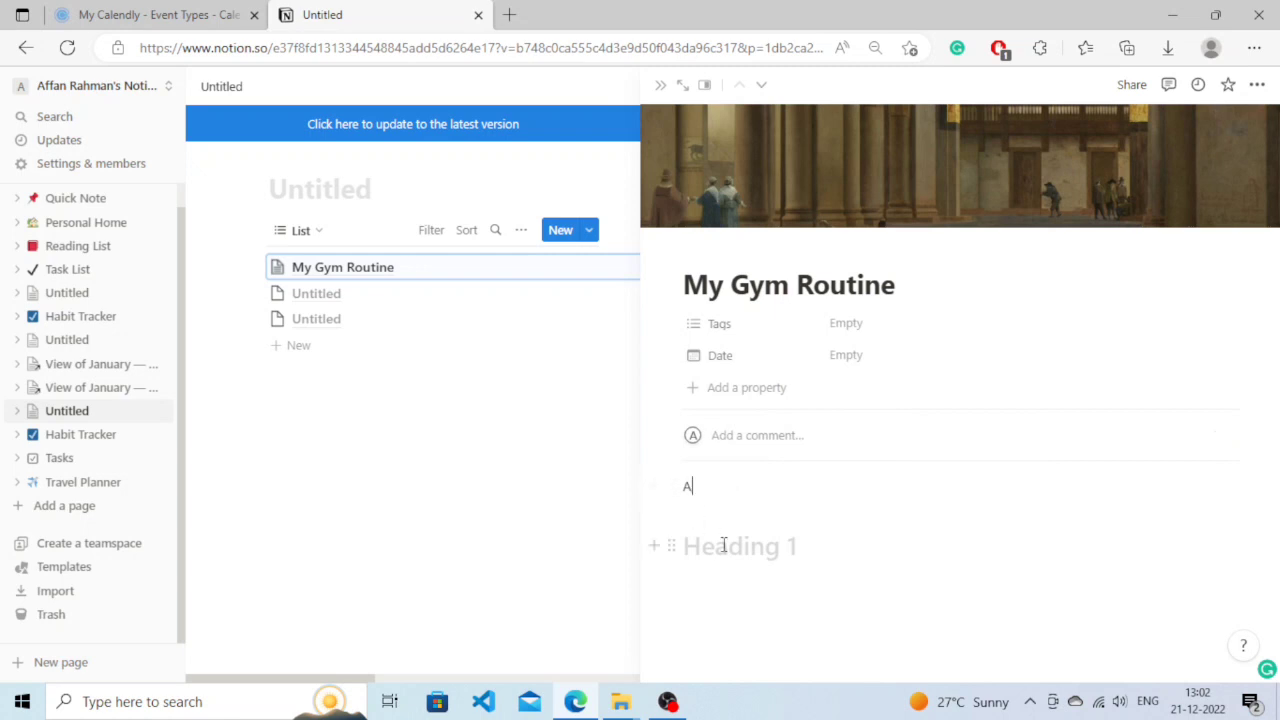
key("Down")
Write the 'Day 1' heading and add an empty line beneath it
left_click(657, 546)
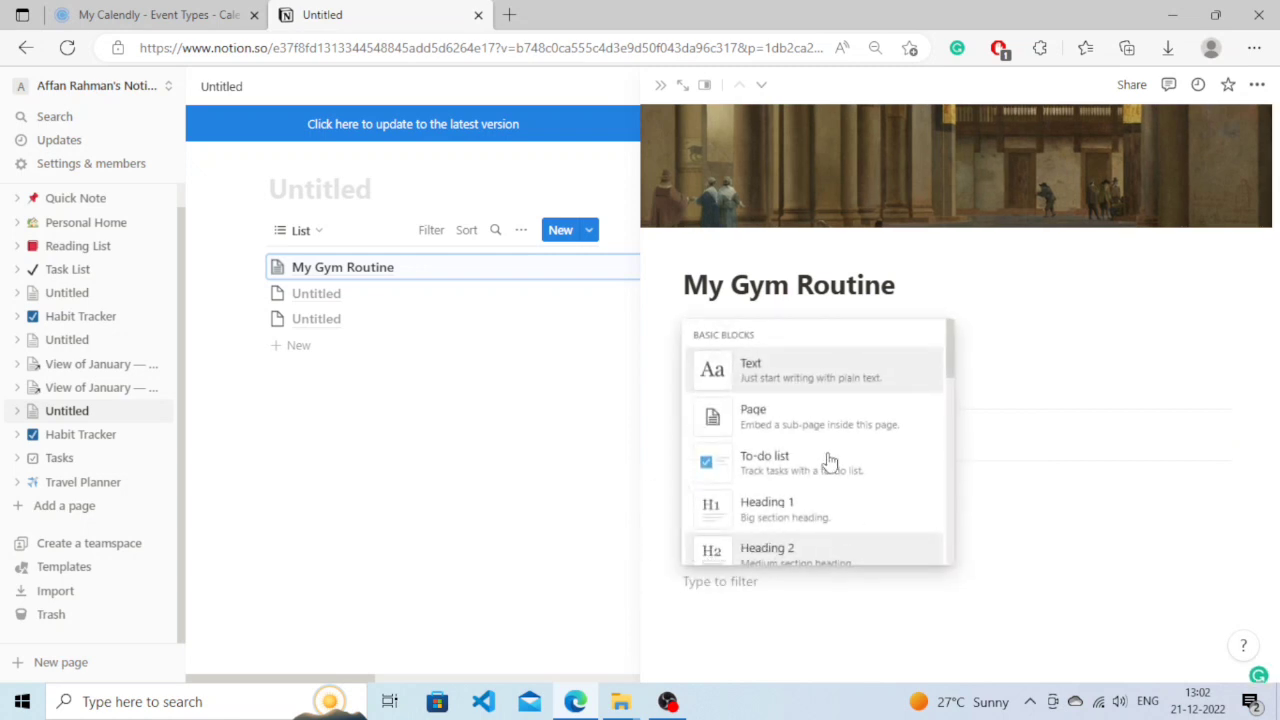
key("Escape")
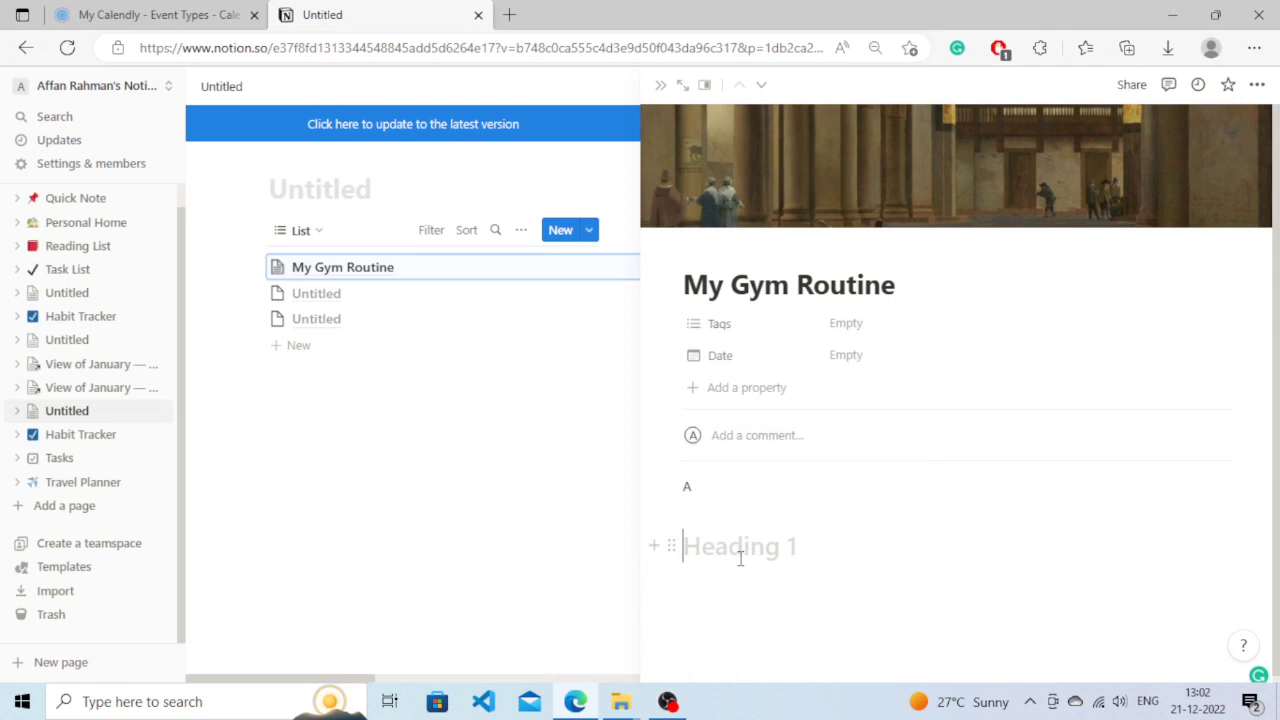
type("Day 1;")
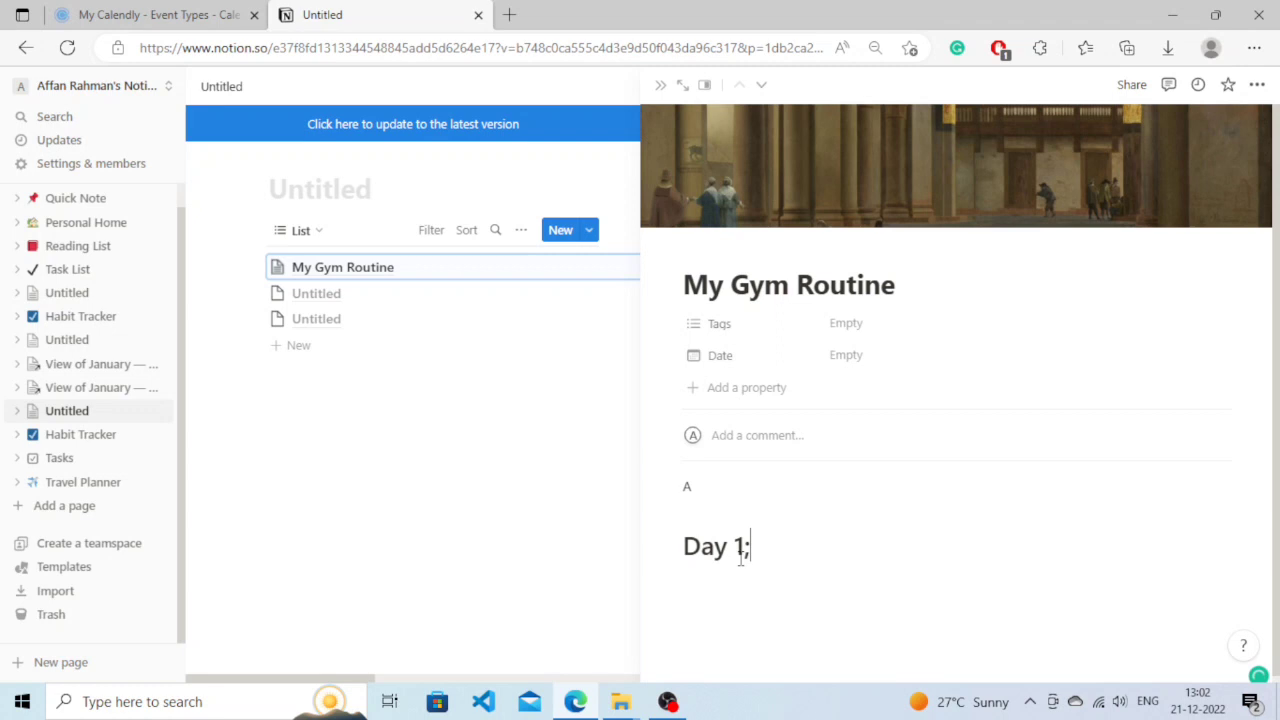
key("Return")
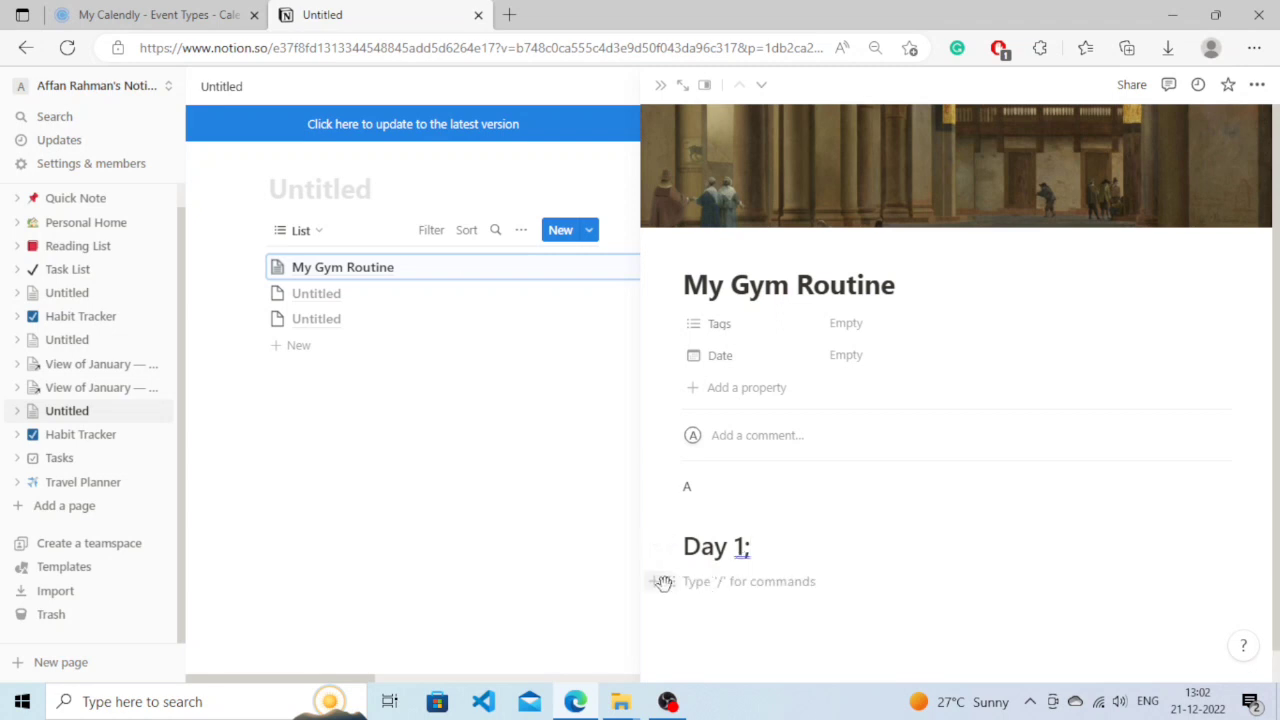
left_click(654, 581)
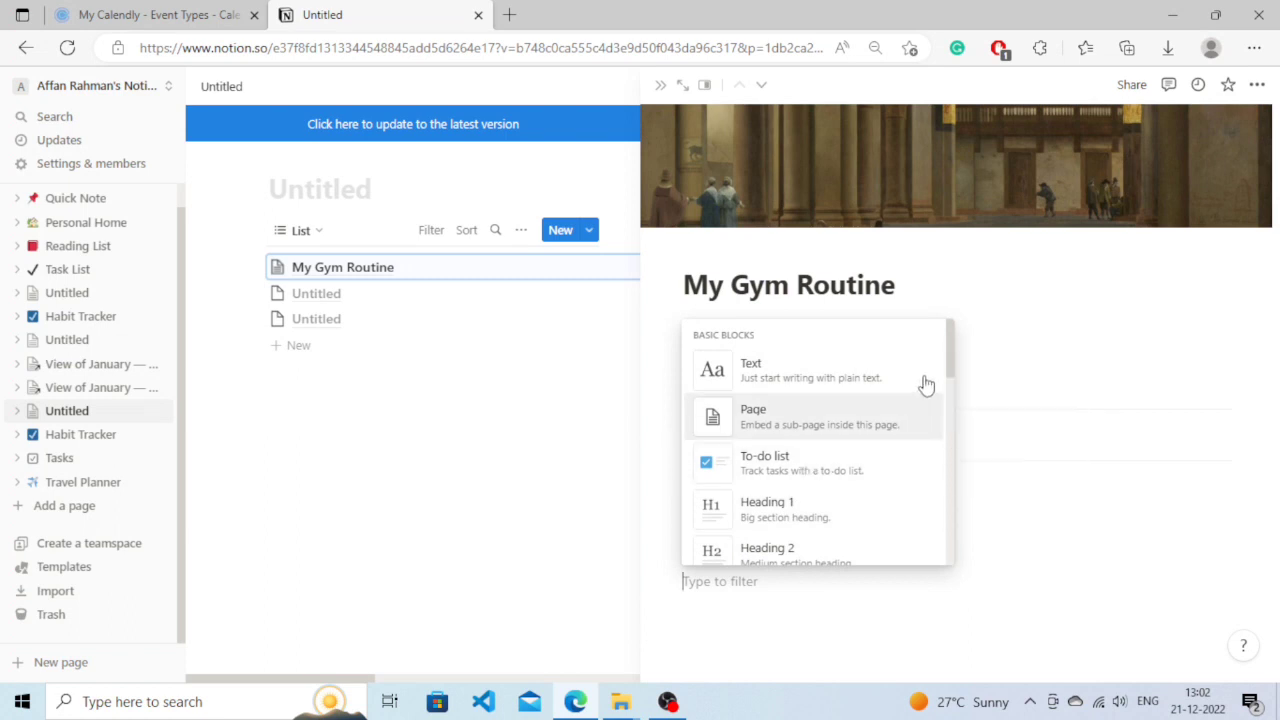
left_click(687, 586)
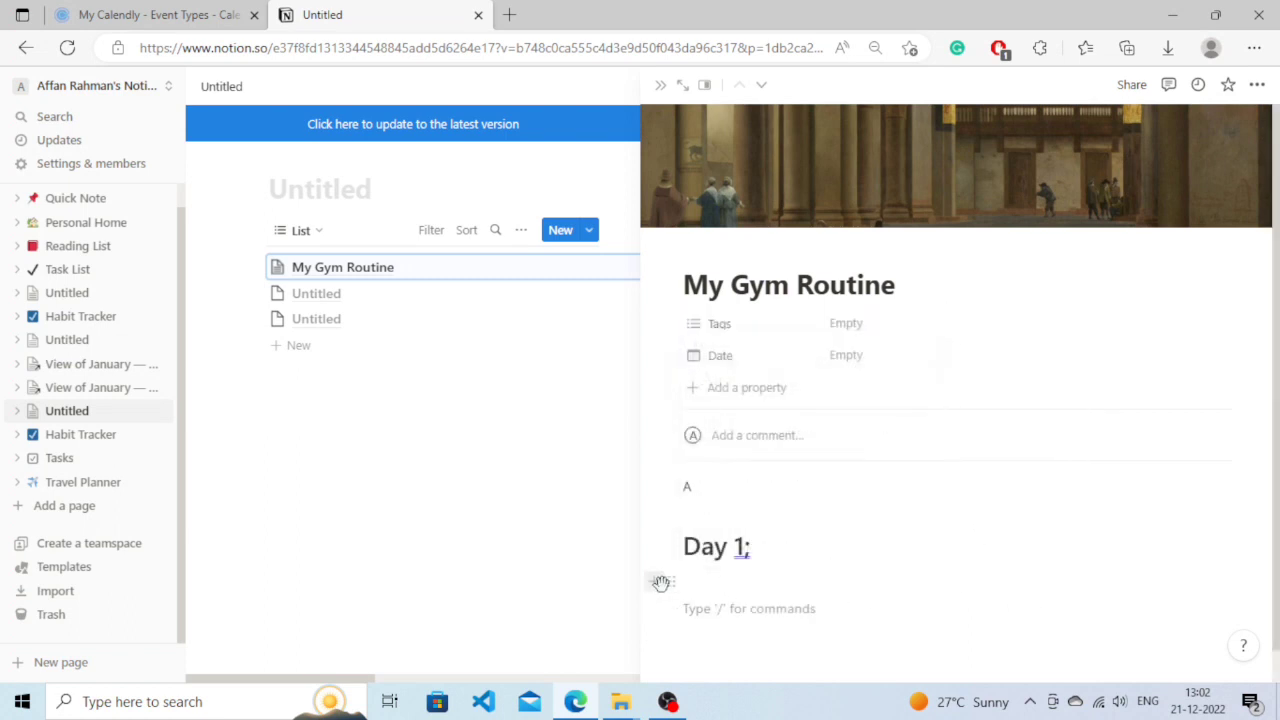
Browse the block-type menu for the empty line, scrolling through its embed options
left_click(655, 582)
left_click_drag(955, 375, 953, 546)
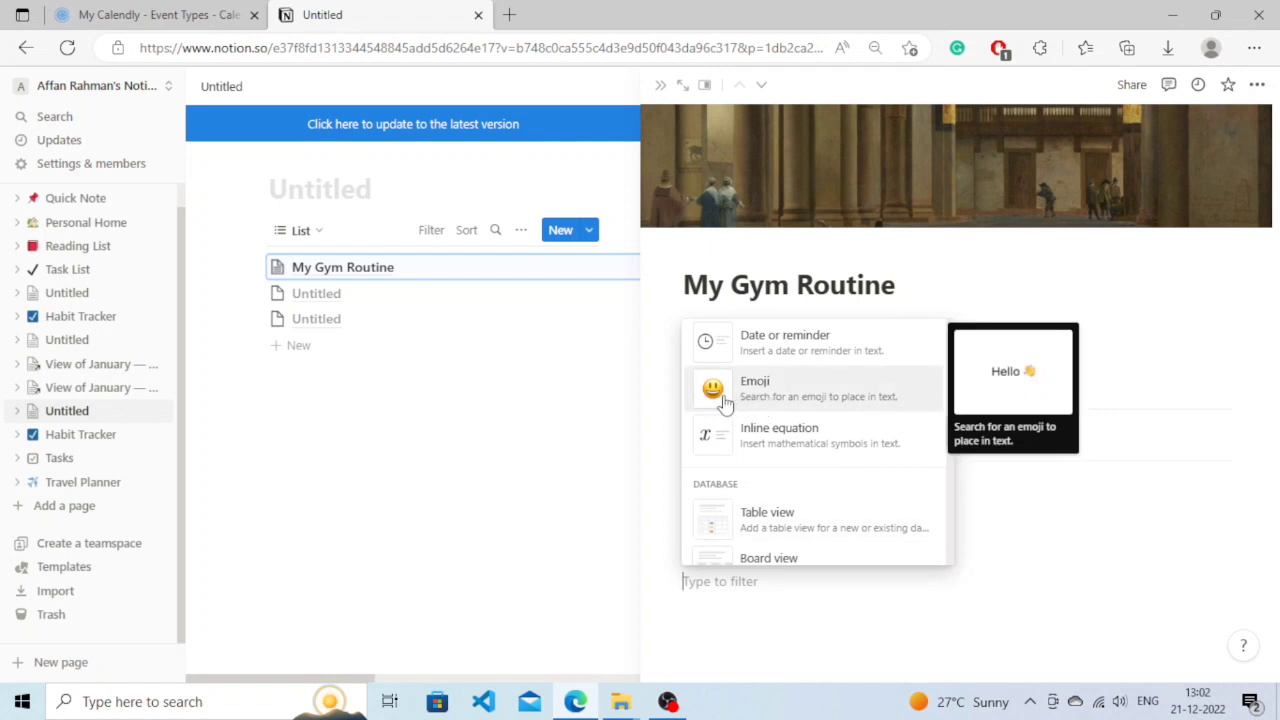
left_click_drag(949, 440, 956, 528)
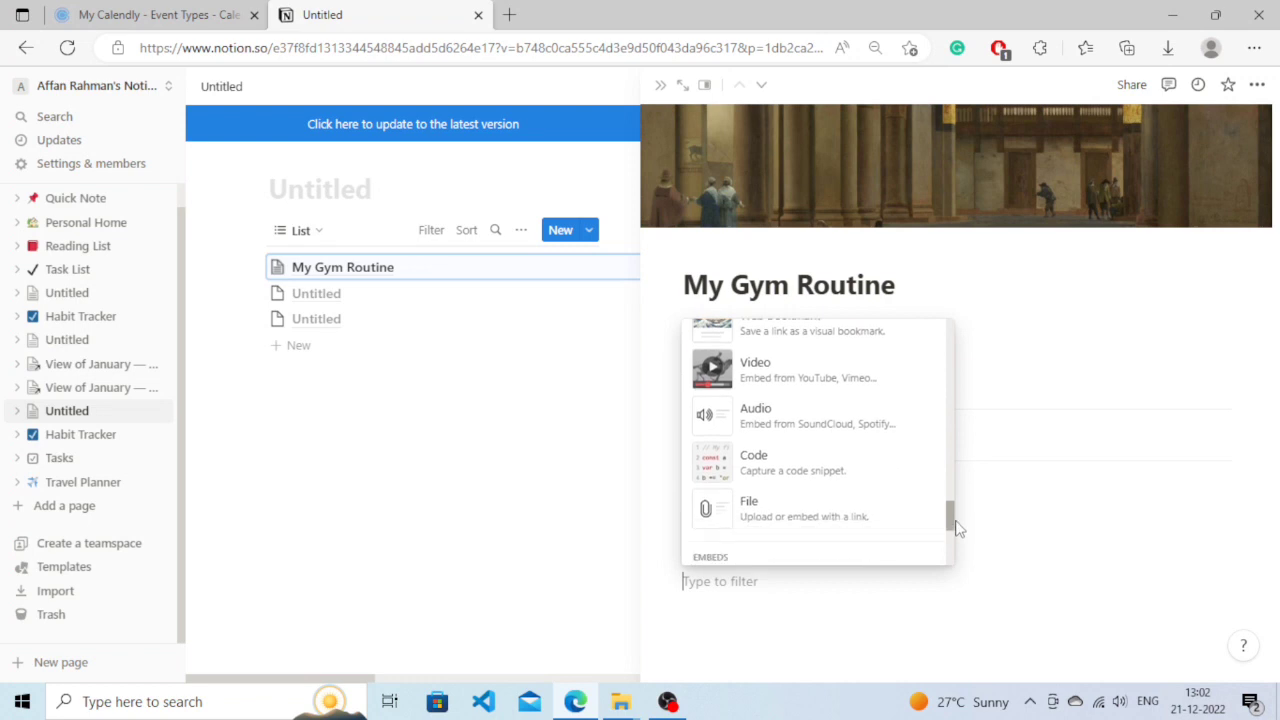
left_click_drag(956, 528, 957, 536)
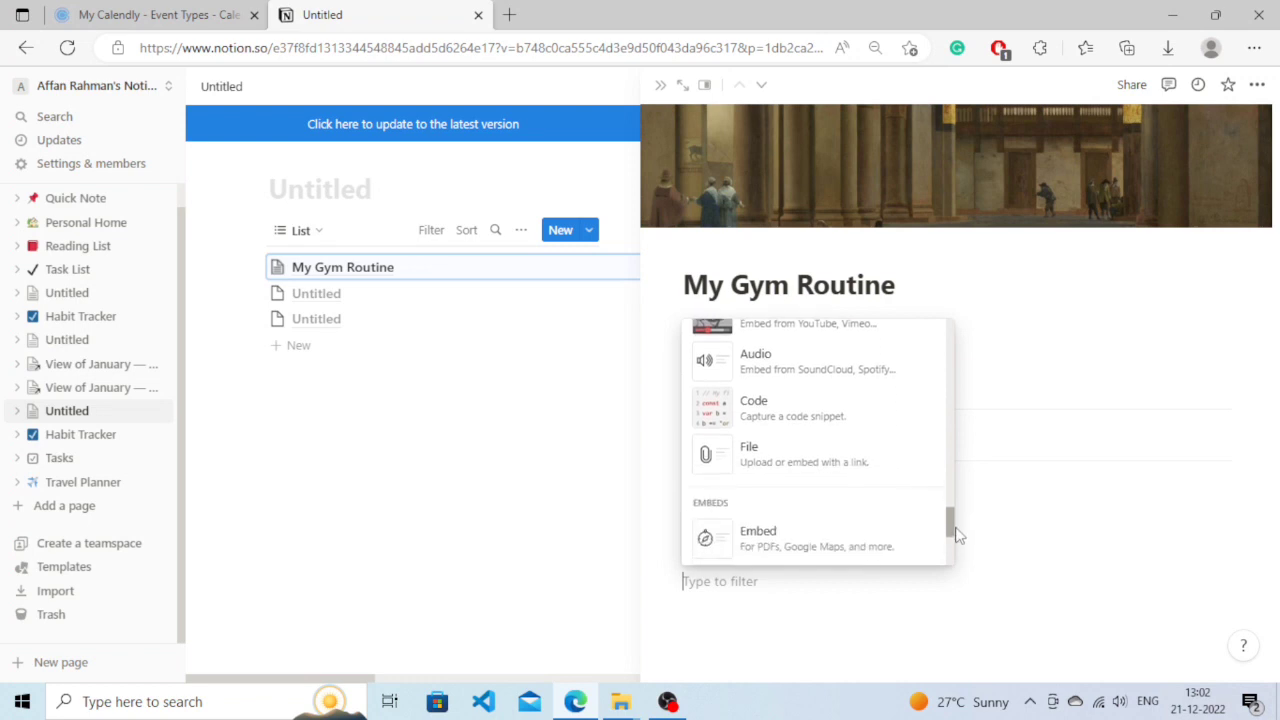
scroll(957, 540, "down", 1)
scroll(957, 550, "down", 2)
scroll(957, 560, "down", 2)
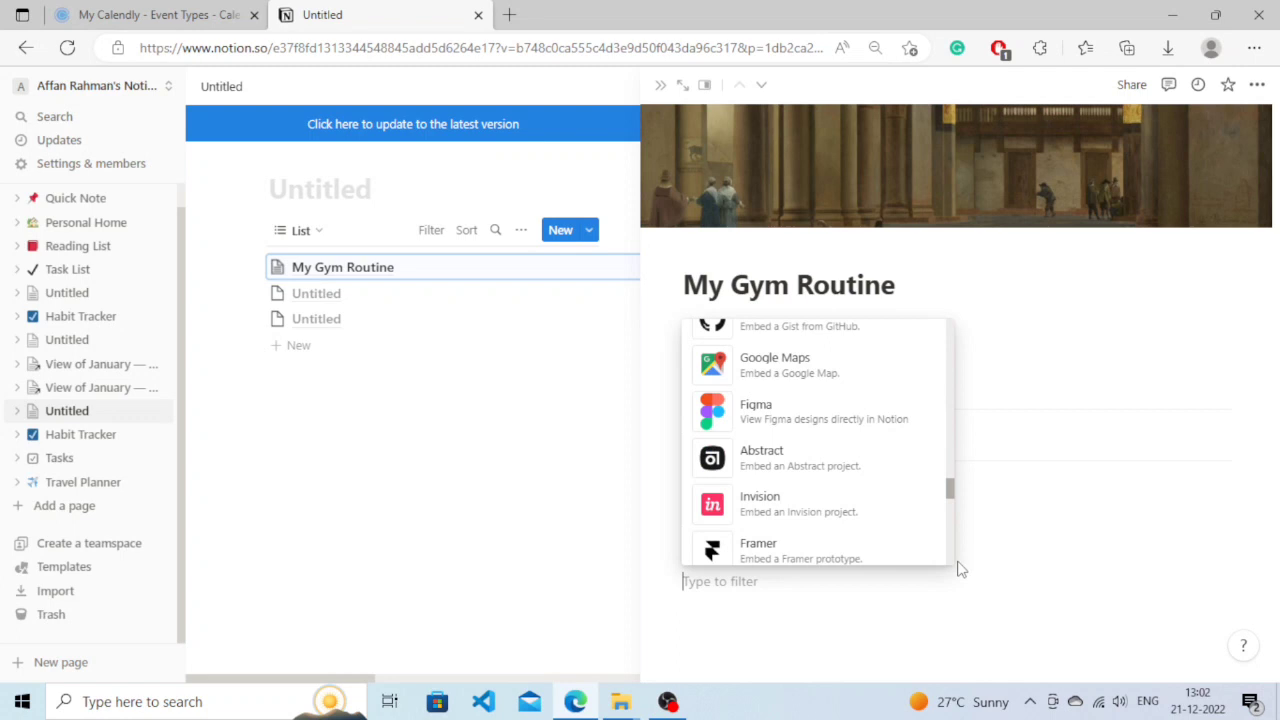
scroll(959, 570, "down", 2)
scroll(957, 576, "down", 2)
scroll(960, 590, "down", 2)
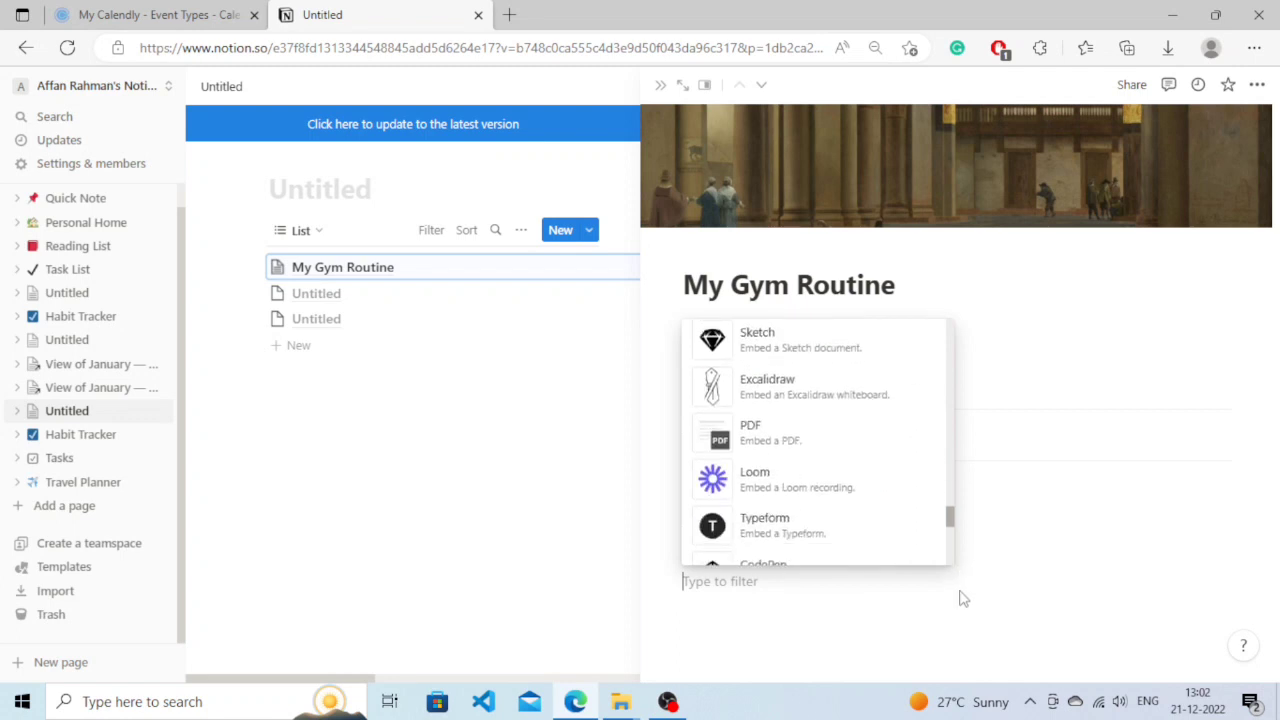
scroll(960, 603, "down", 3)
scroll(960, 615, "down", 5)
scroll(961, 640, "down", 3)
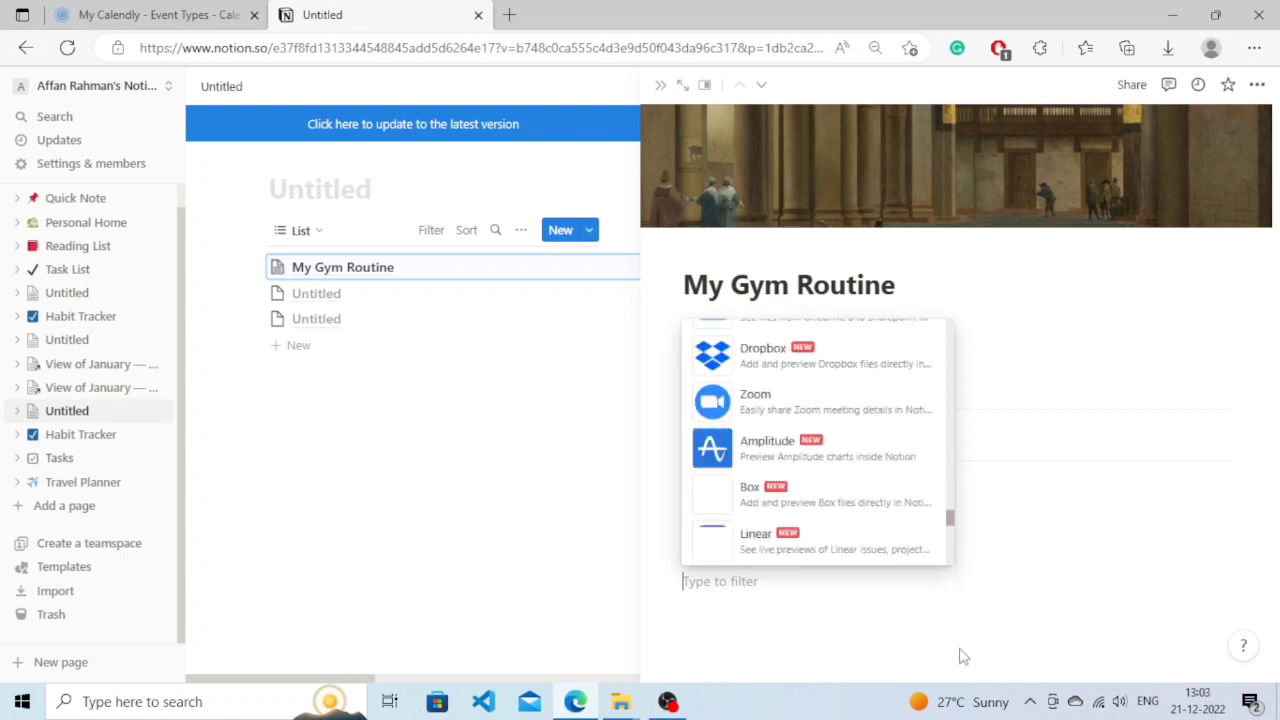
scroll(962, 658, "down", 3)
scroll(956, 670, "down", 1)
scroll(954, 675, "down", 1)
scroll(960, 620, "up", 10)
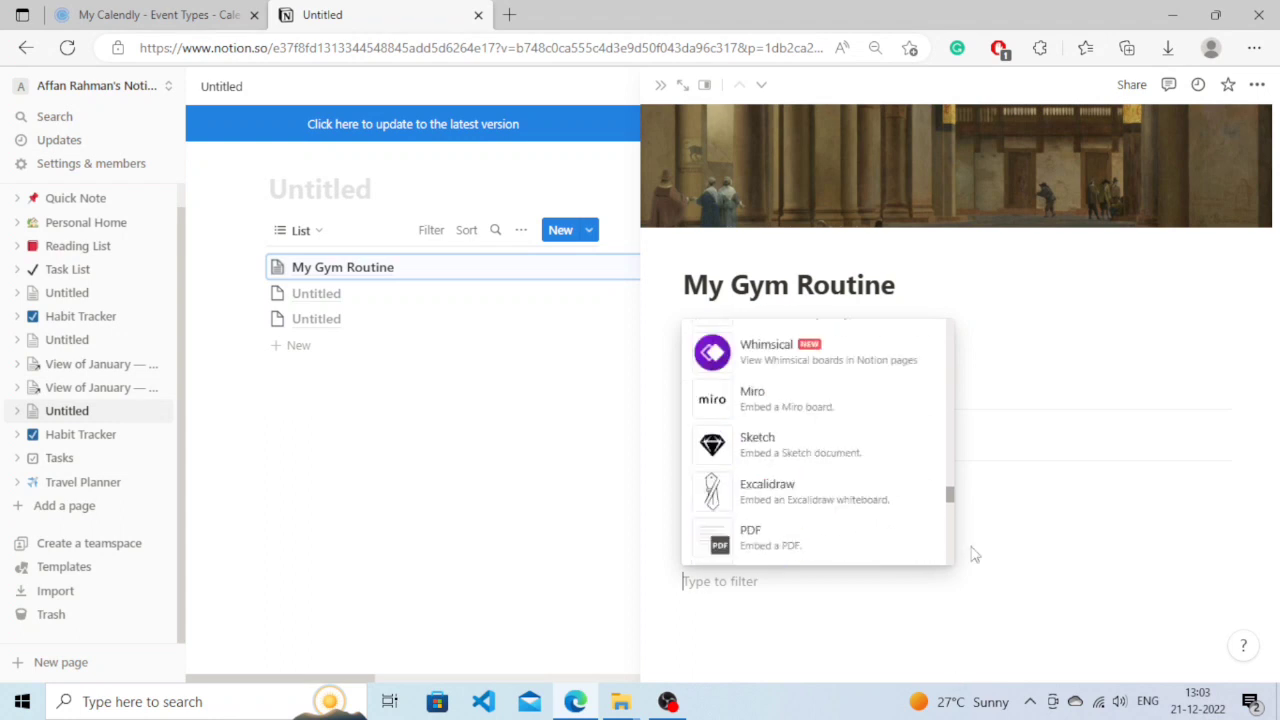
scroll(970, 450, "up", 15)
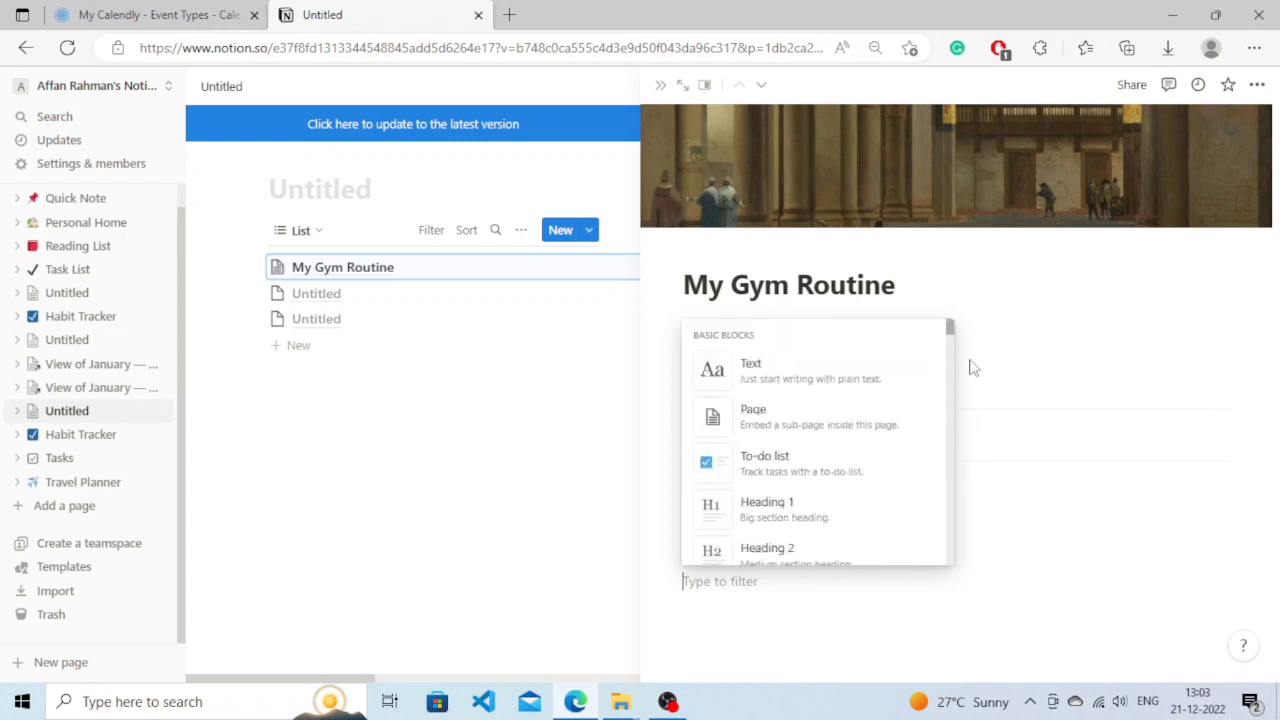
Make the empty line a '10 pushups' to-do and add a second to-do block below it
left_click(814, 470)
type("10 pushups")
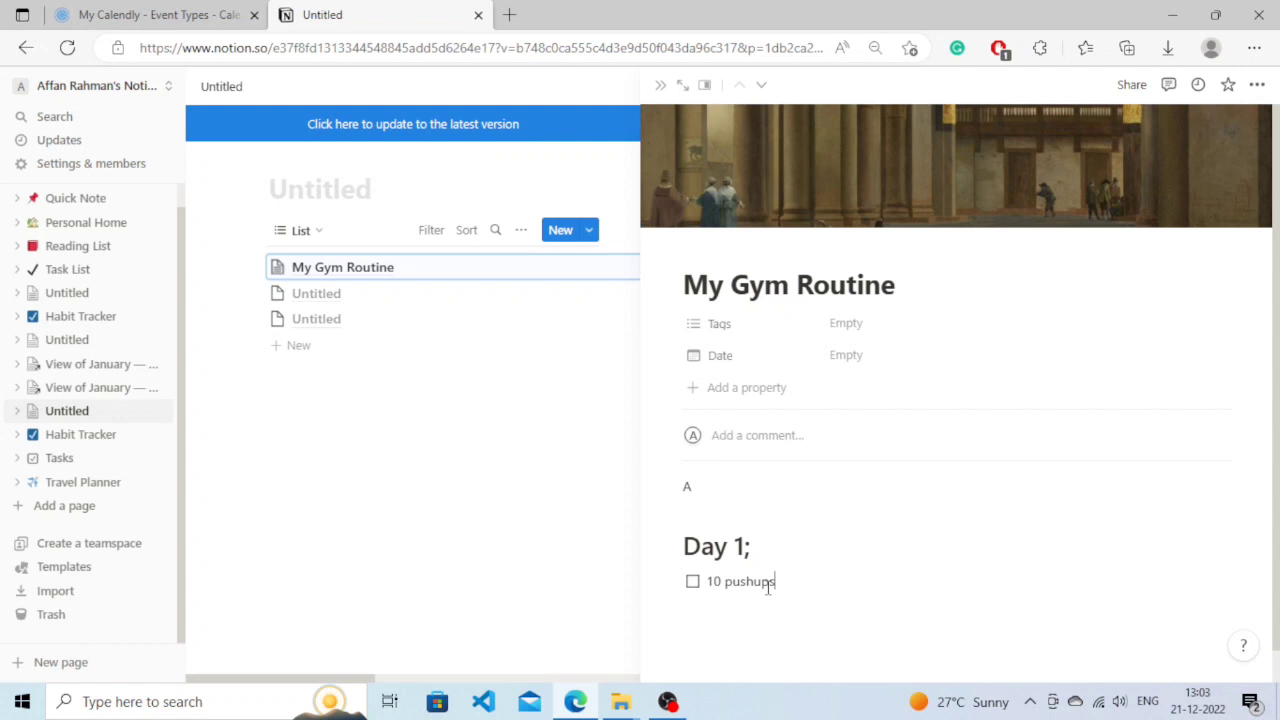
left_click(715, 607)
type("/")
left_click(714, 490)
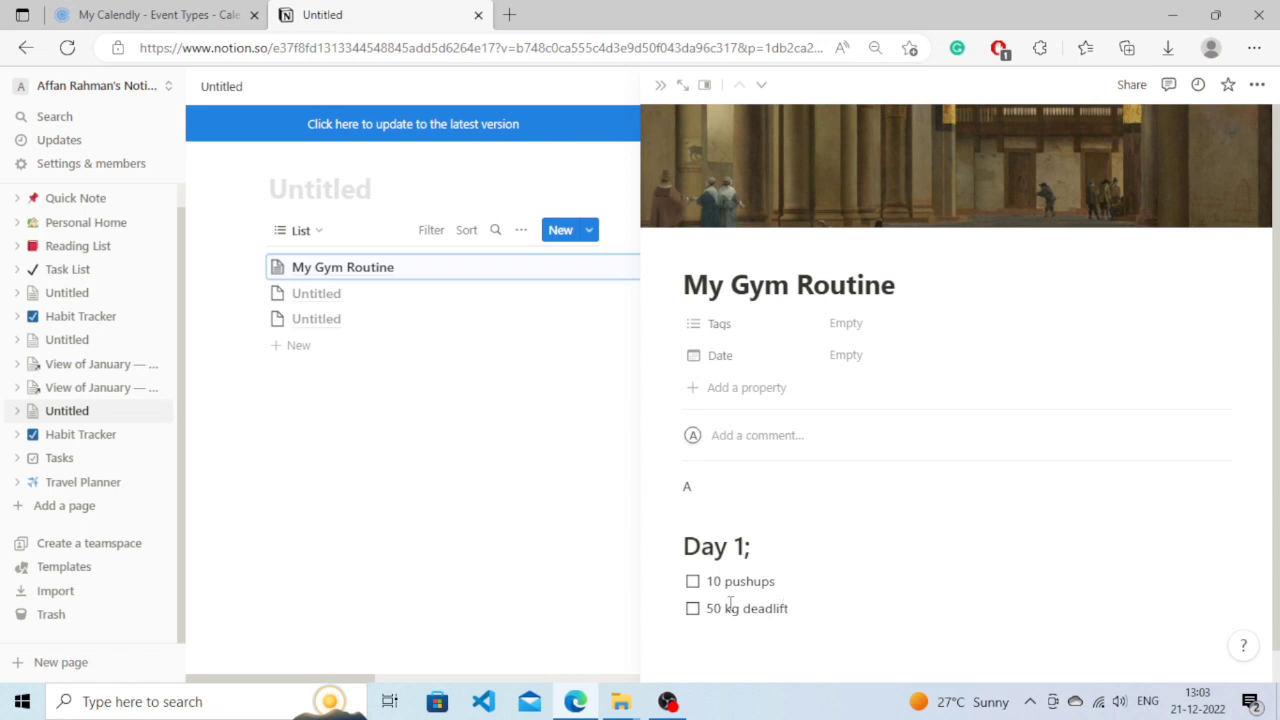
Complete the '50 kg deadlift' to-do and paste a 💪 emoji after it
left_click(660, 546)
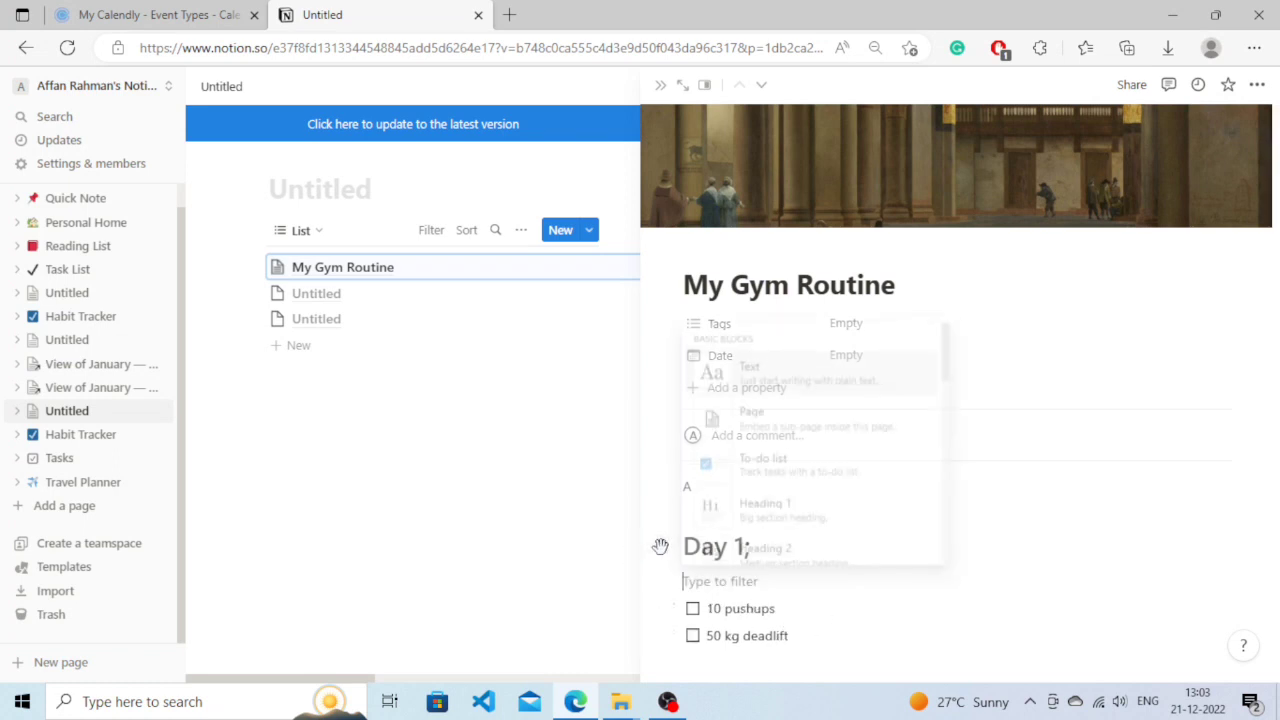
left_click(807, 639)
scroll(807, 639, "down", 1)
mouse_move(747, 616)
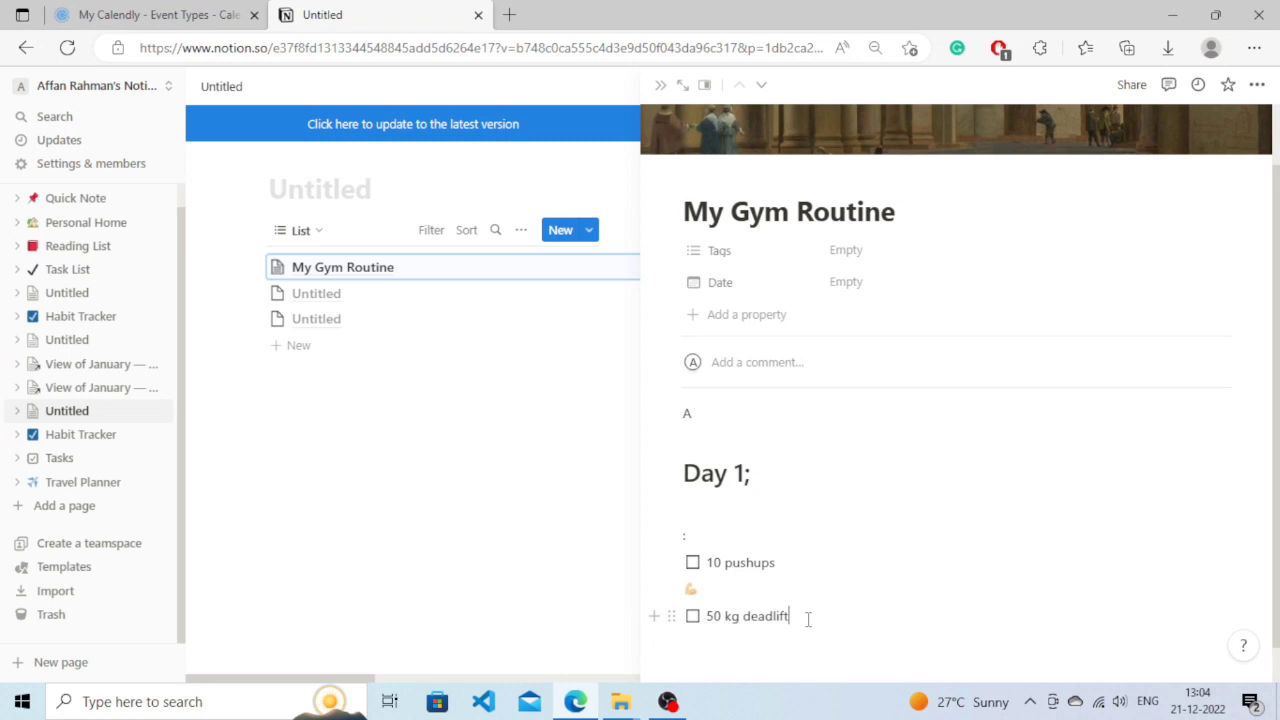
right_click(808, 619)
left_click(875, 300)
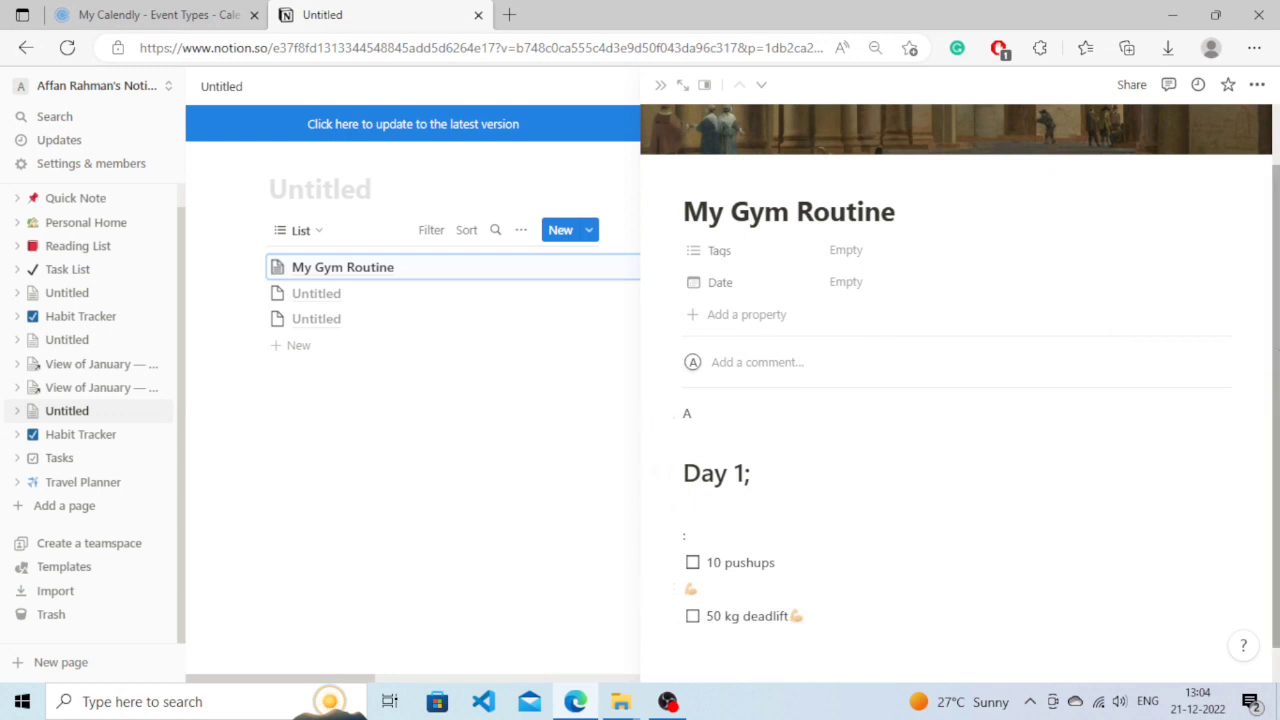
scroll(950, 380, "down", 1)
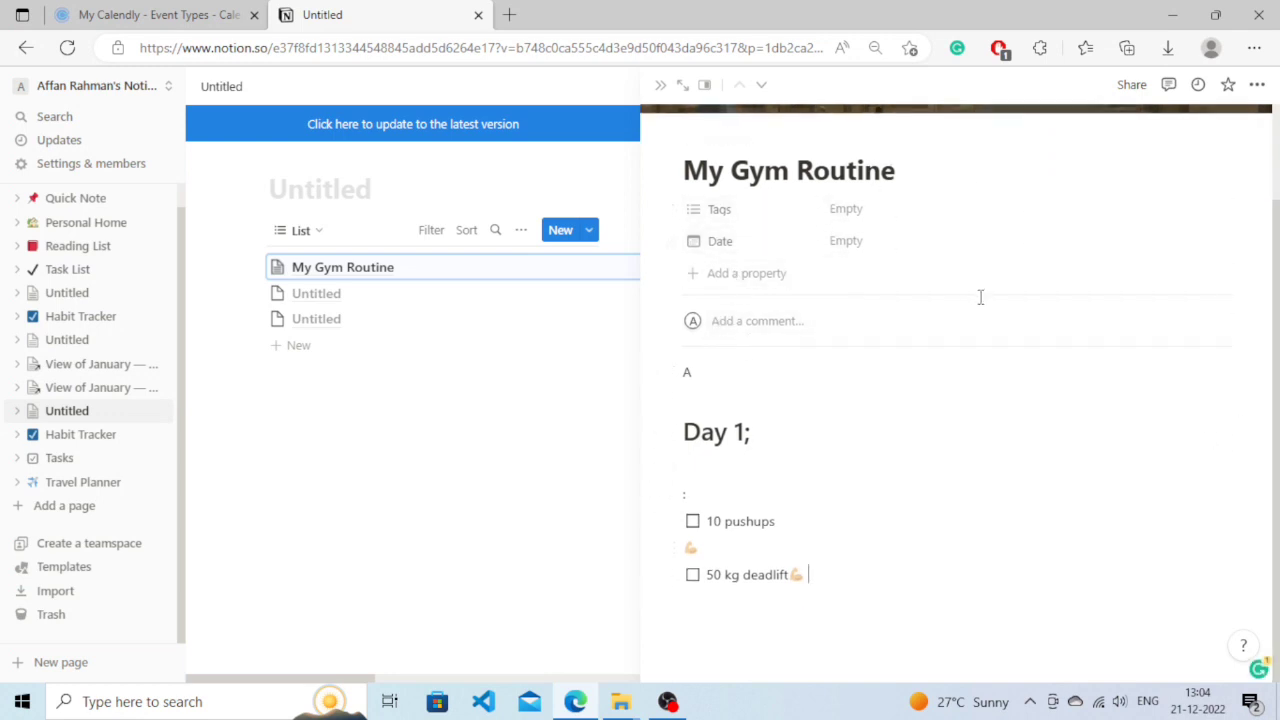
Set the My Gym Routine page icon to the 💦 sweat-droplets emoji
left_click(716, 138)
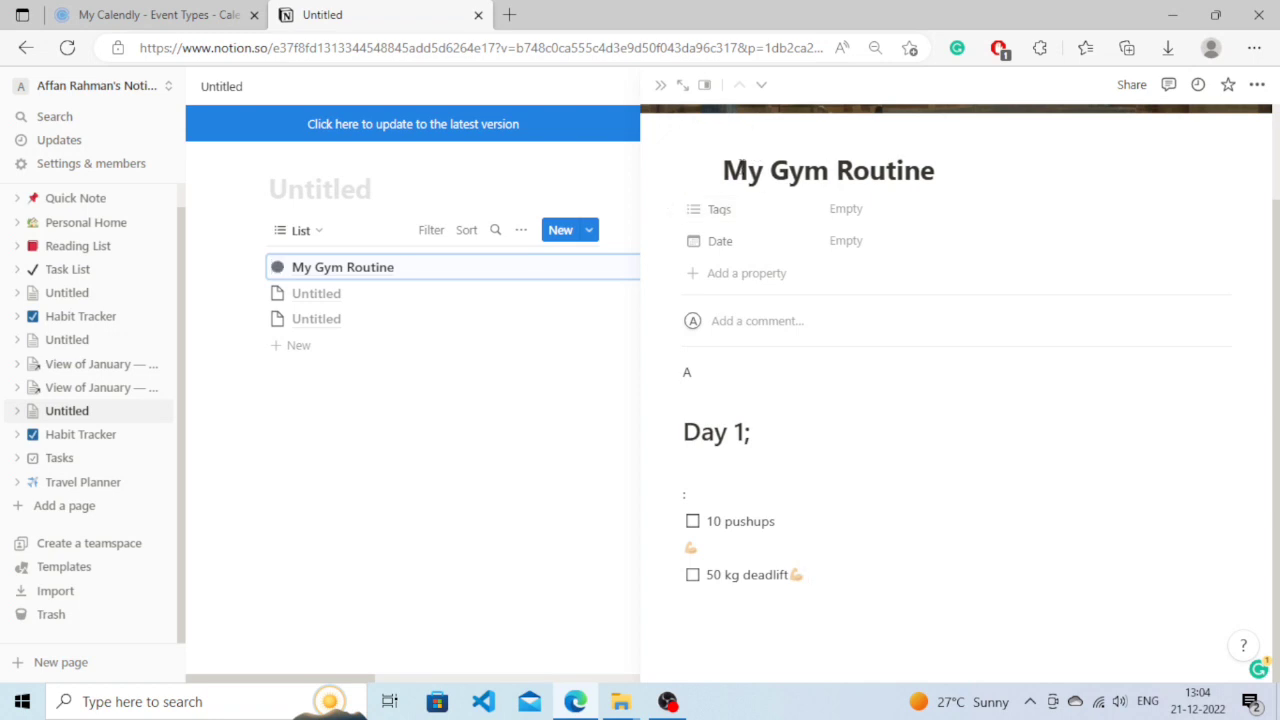
left_click(698, 170)
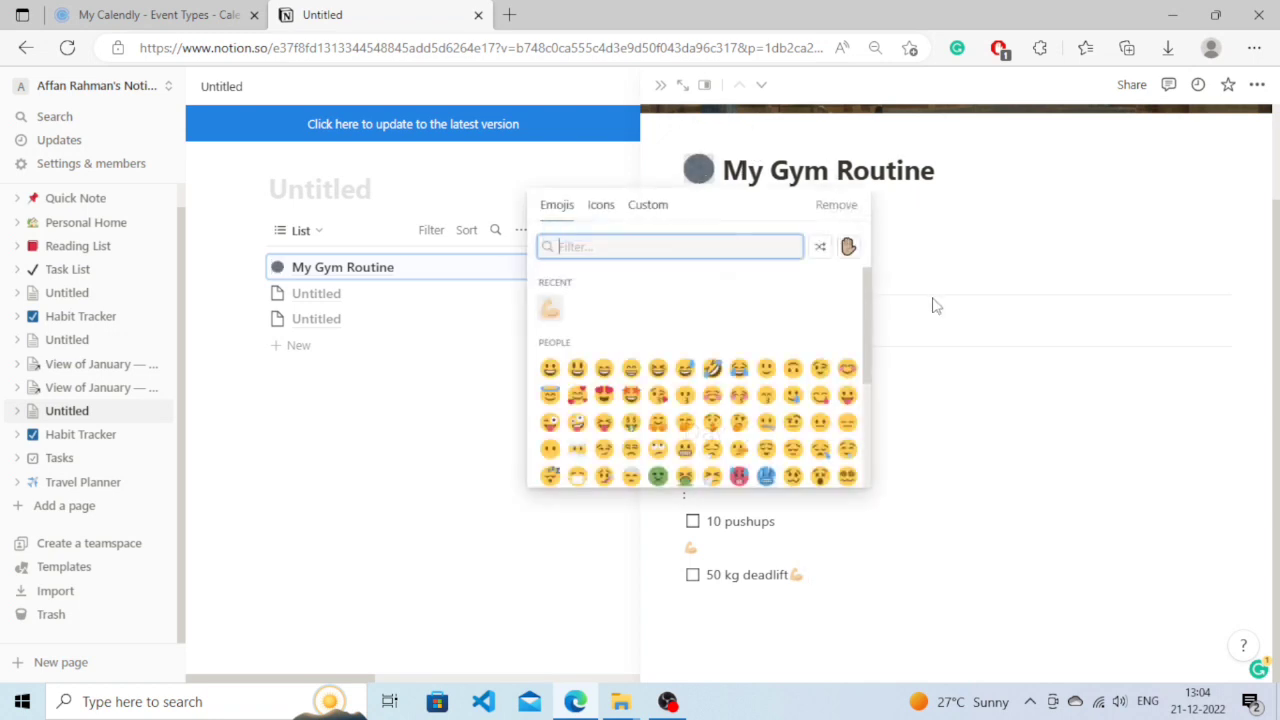
left_click_drag(873, 319, 868, 432)
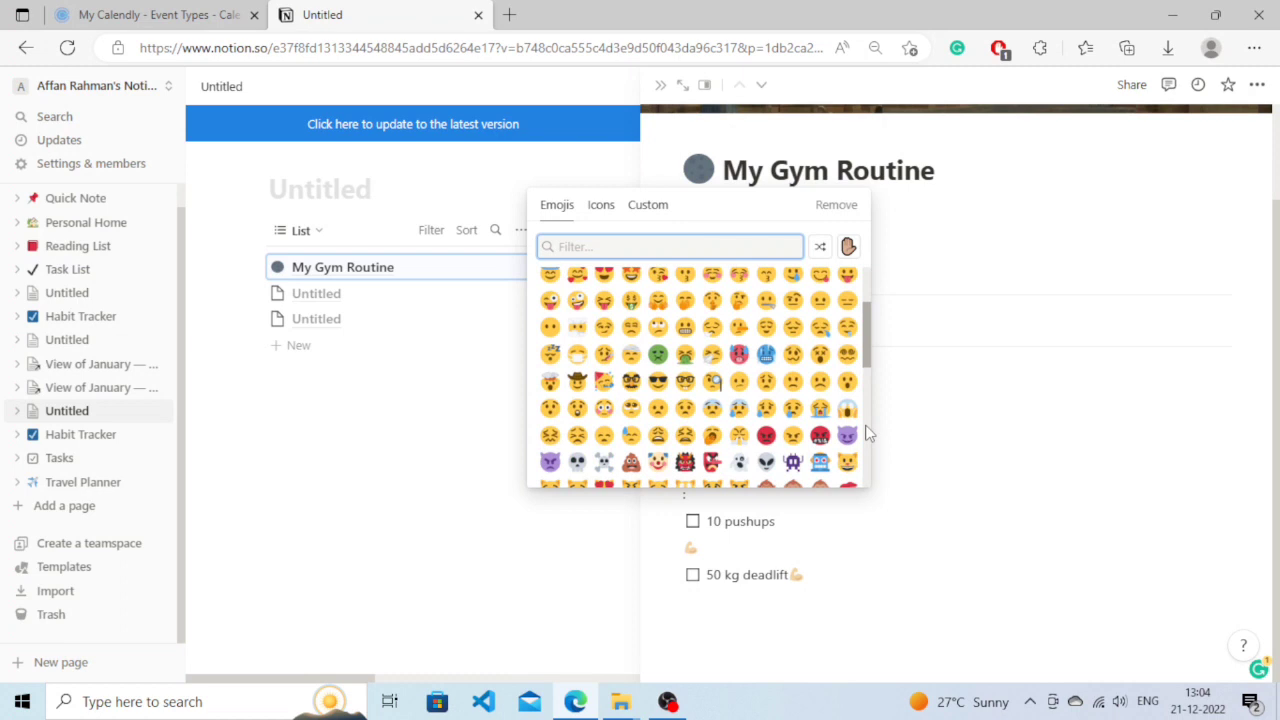
scroll(868, 436, "down", 1)
scroll(868, 440, "down", 1)
scroll(868, 445, "down", 1)
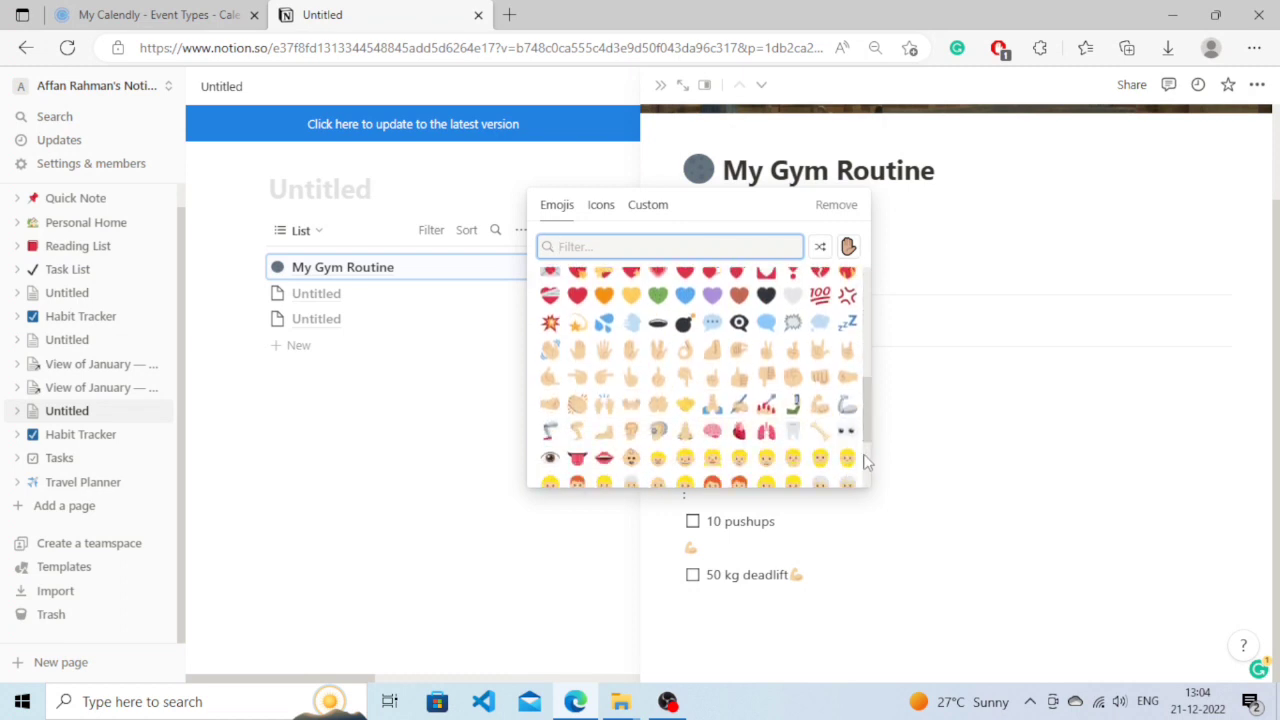
left_click(604, 322)
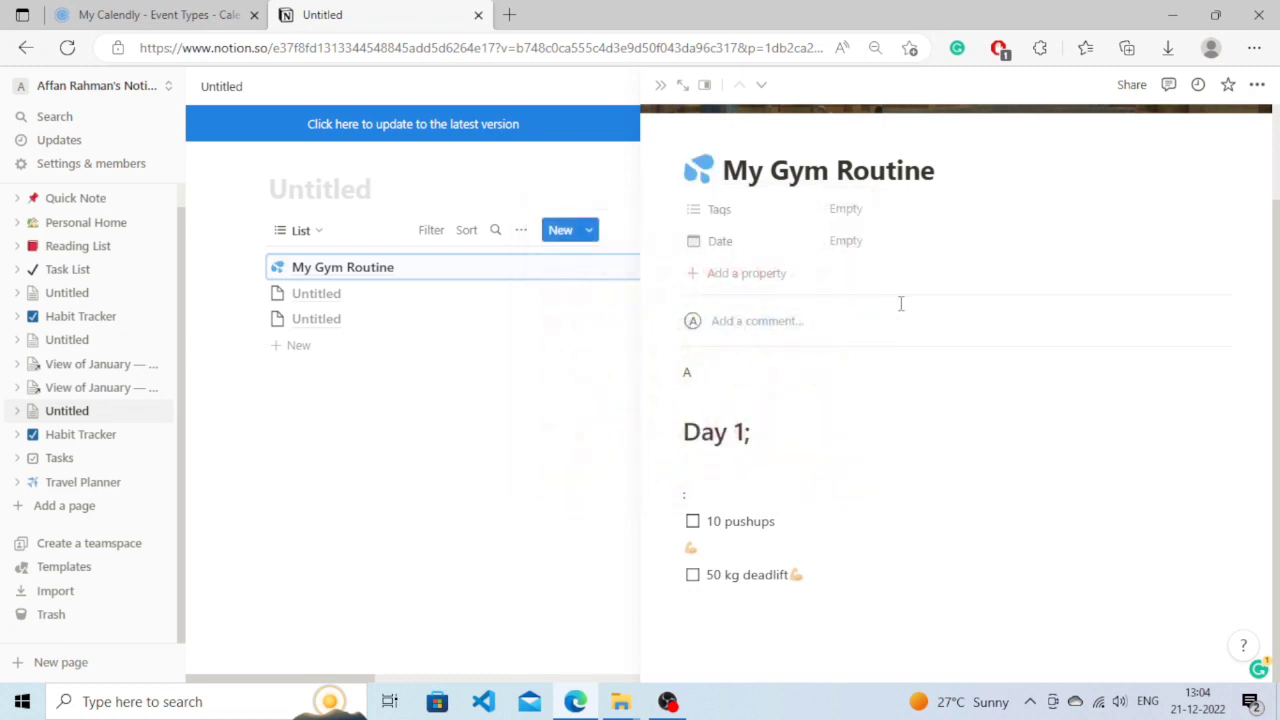
scroll(1273, 487, "up", 2)
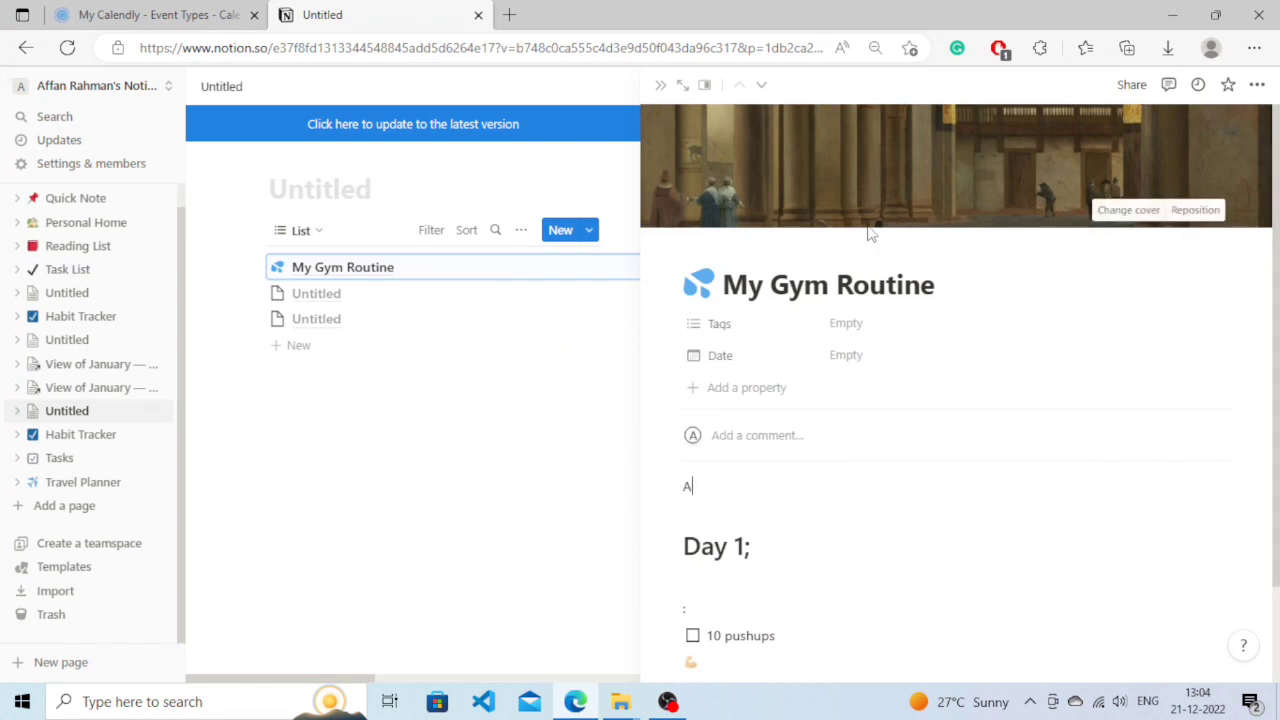
Change the page cover to the James Webb Telescope nebula image from Gallery
left_click(1155, 215)
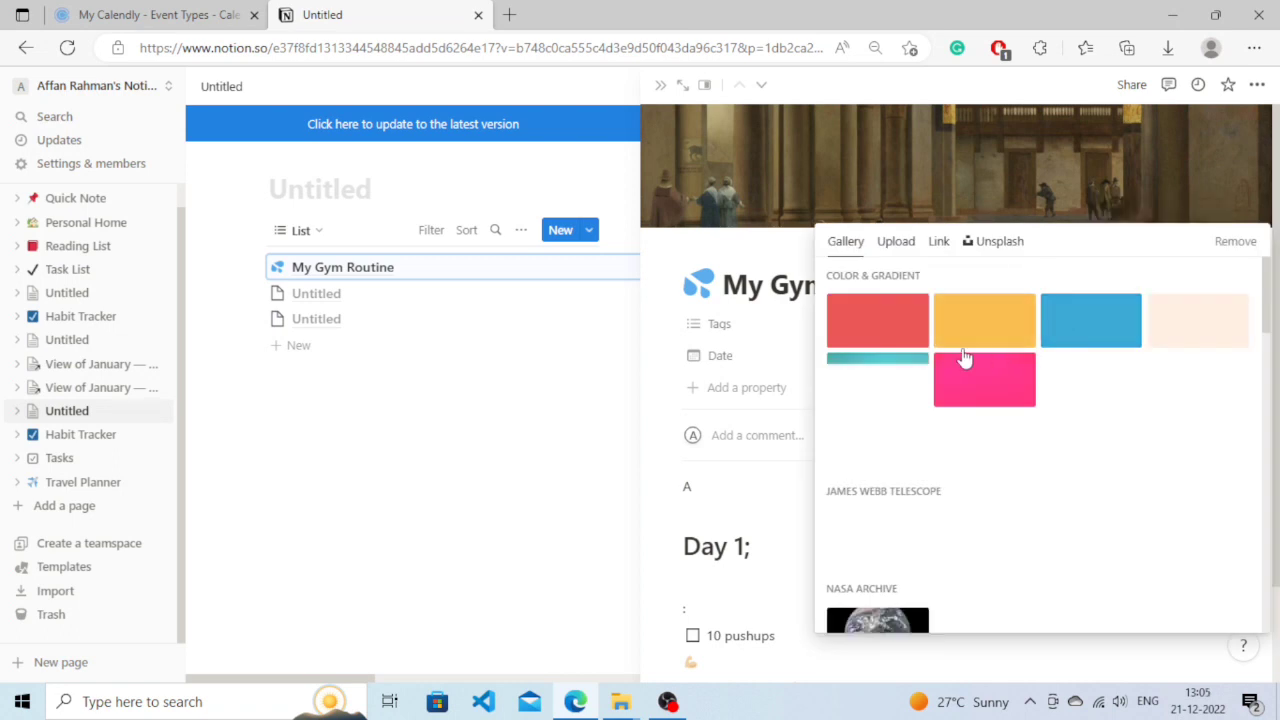
left_click(889, 515)
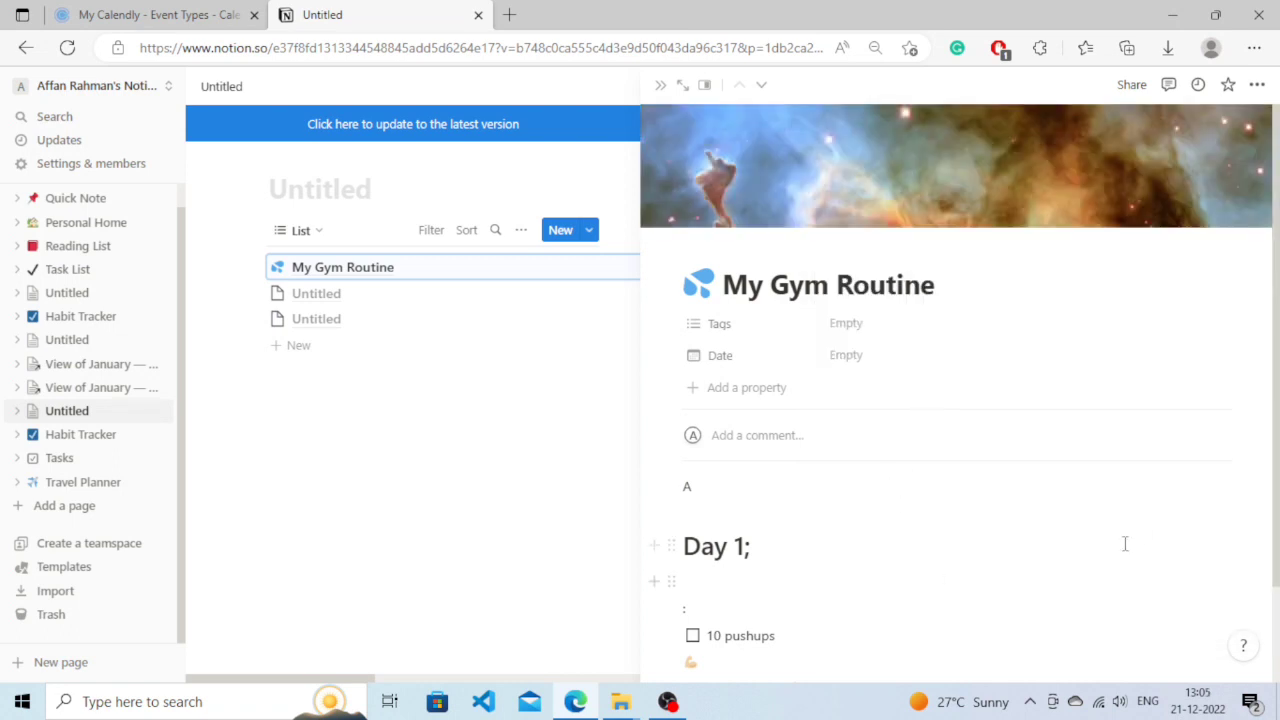
scroll(960, 560, "down", 1)
Start a new block below '50 kg deadlift' and list its block types
left_click(711, 626)
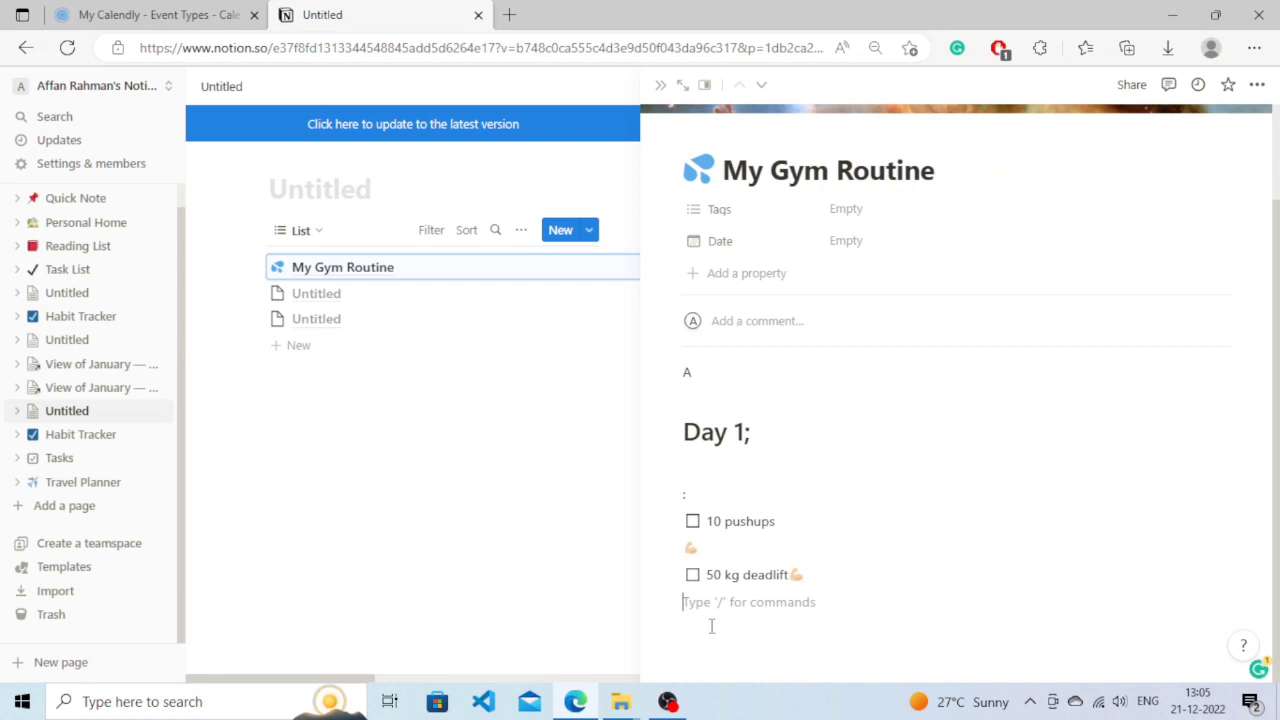
left_click(660, 602)
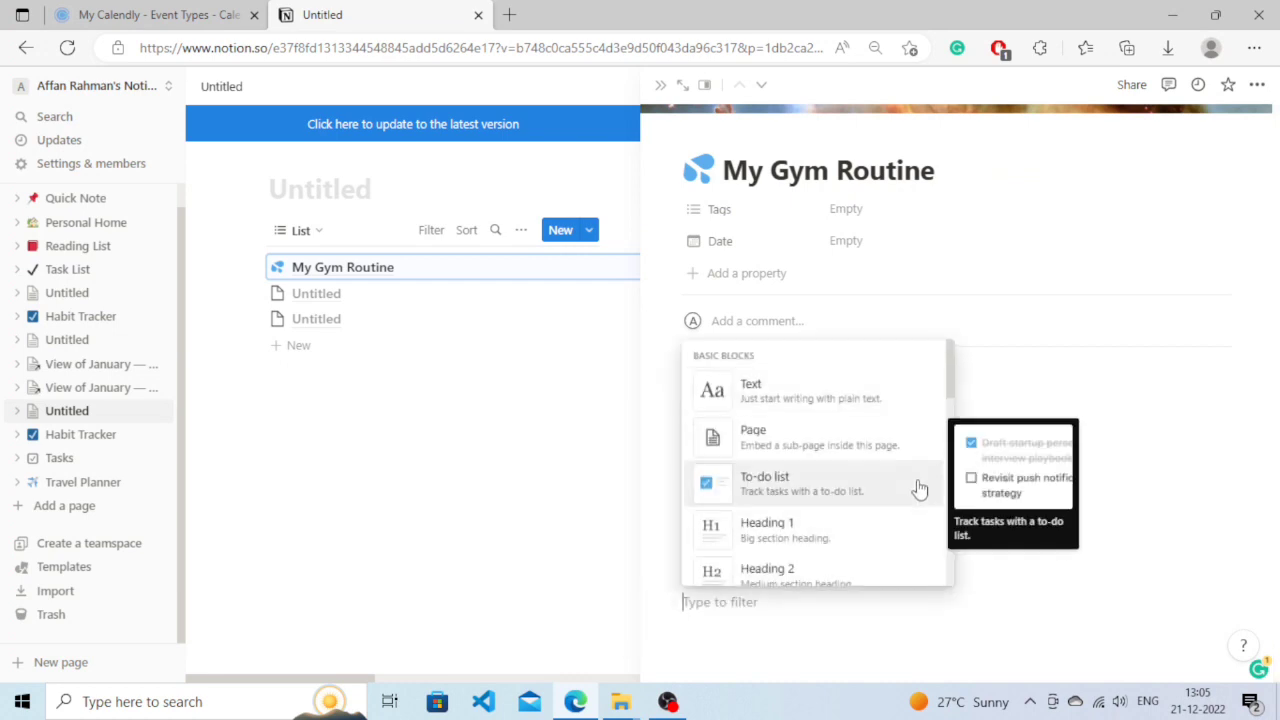
left_click_drag(949, 377, 961, 572)
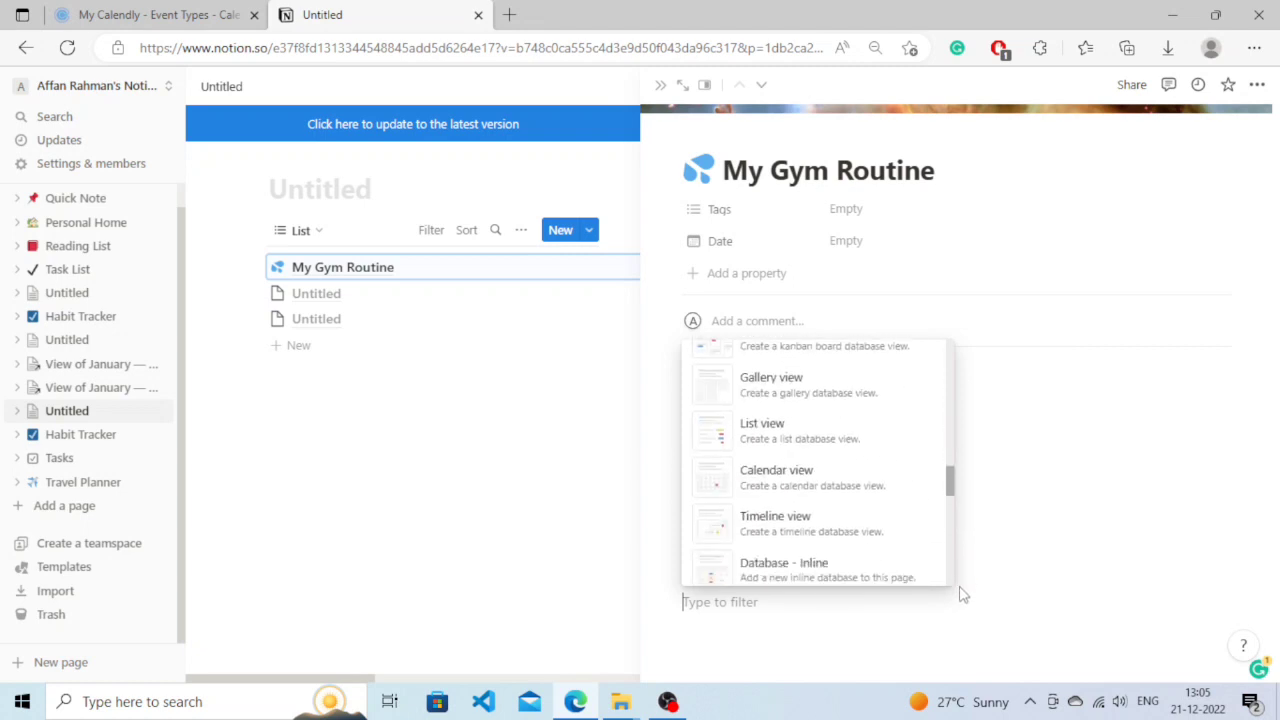
Insert a Video embed block from the Media section below the deadlift to-do
scroll(960, 595, "down", 3)
scroll(960, 600, "down", 1)
scroll(962, 610, "down", 2)
scroll(964, 625, "down", 1)
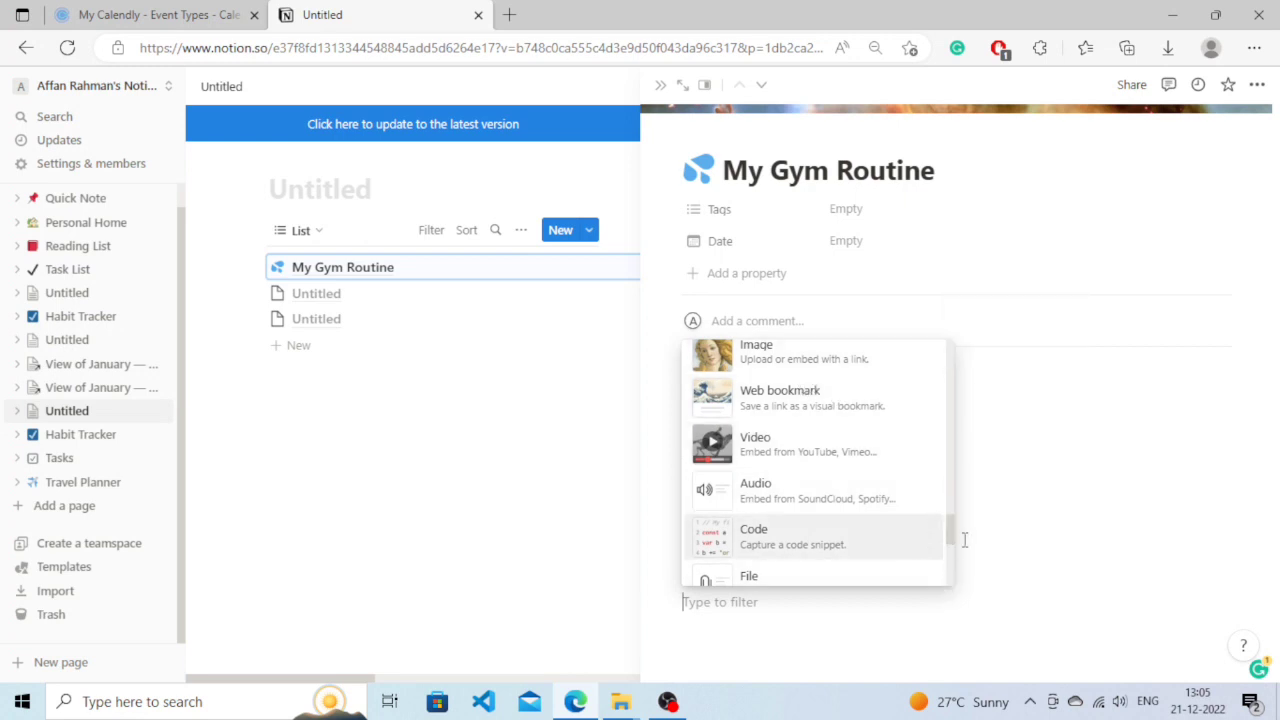
left_click(838, 462)
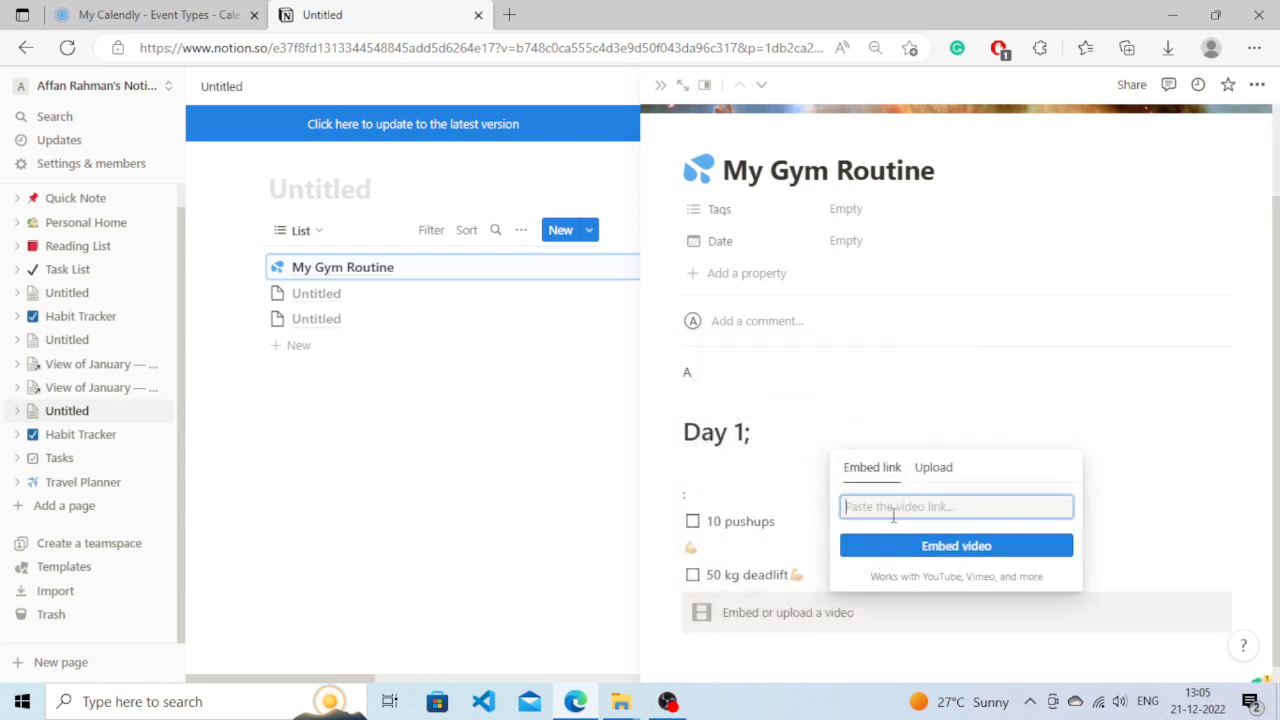
Add a table under the video with rows Bench Press 60 kg and squats 70 kg
right_click(899, 507)
key("Escape")
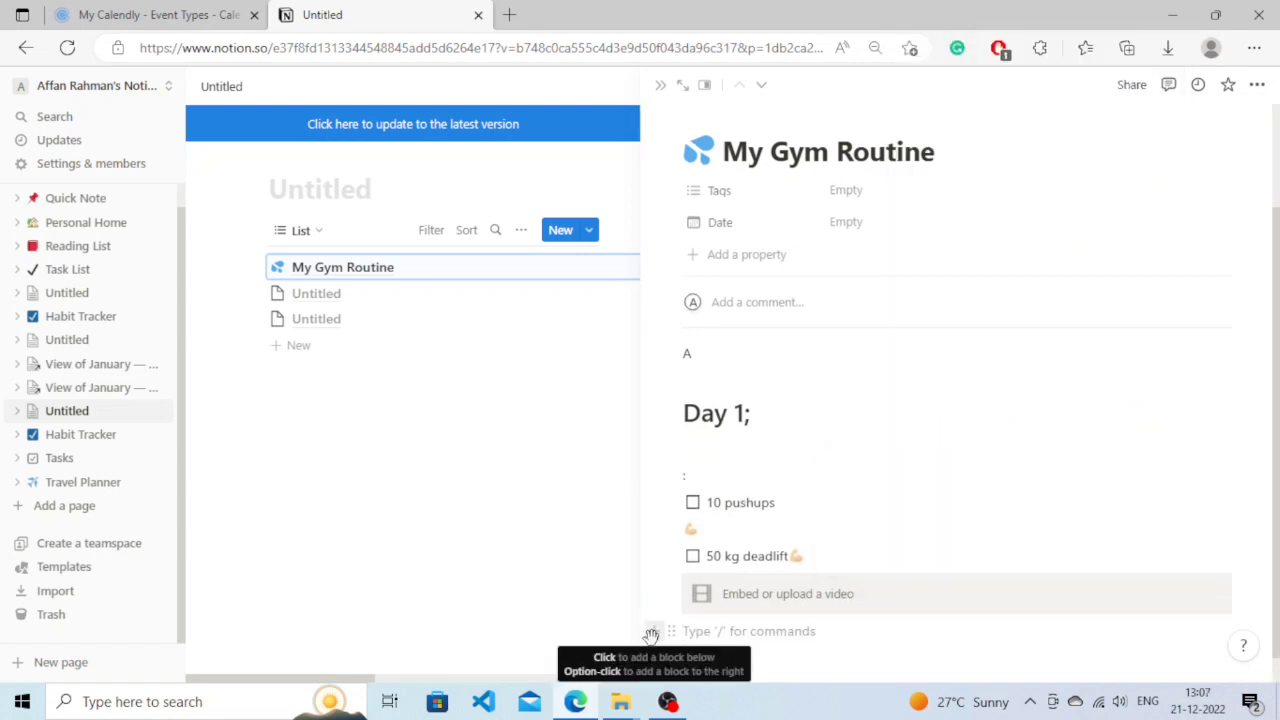
left_click(650, 630)
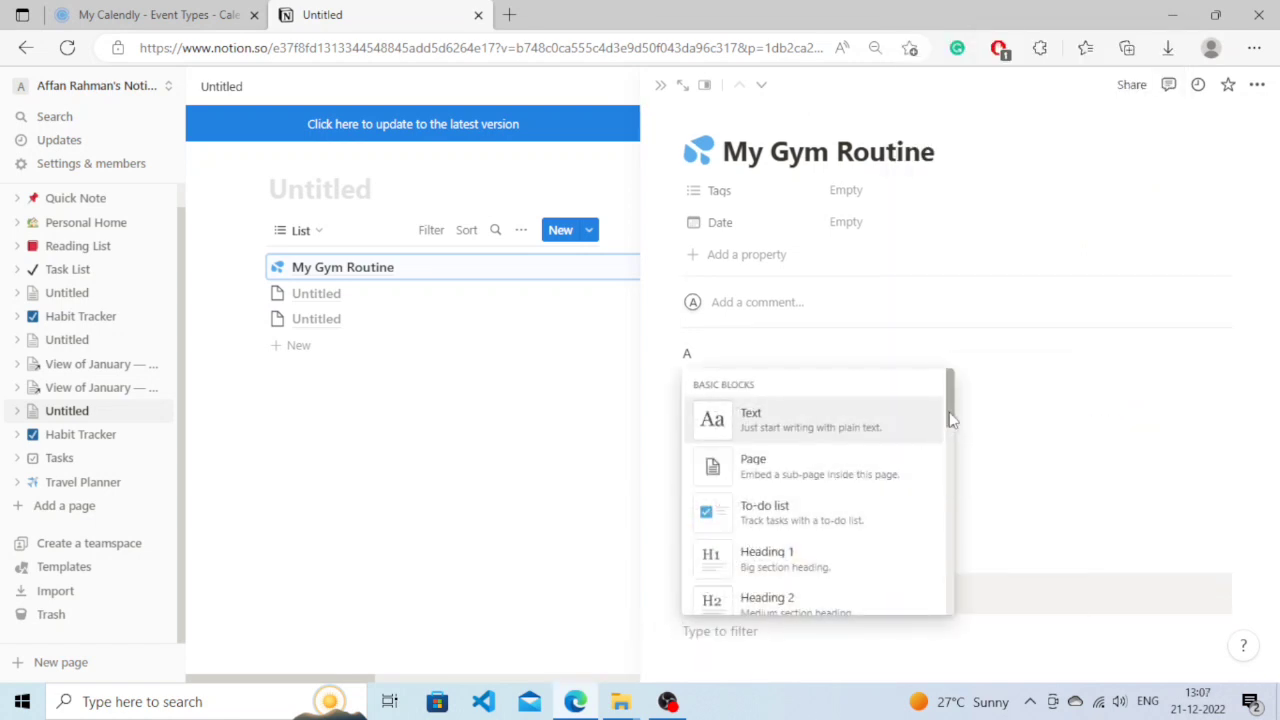
mouse_move(951, 417)
left_mouse_down()
mouse_move(953, 505)
mouse_move(951, 470)
left_mouse_up()
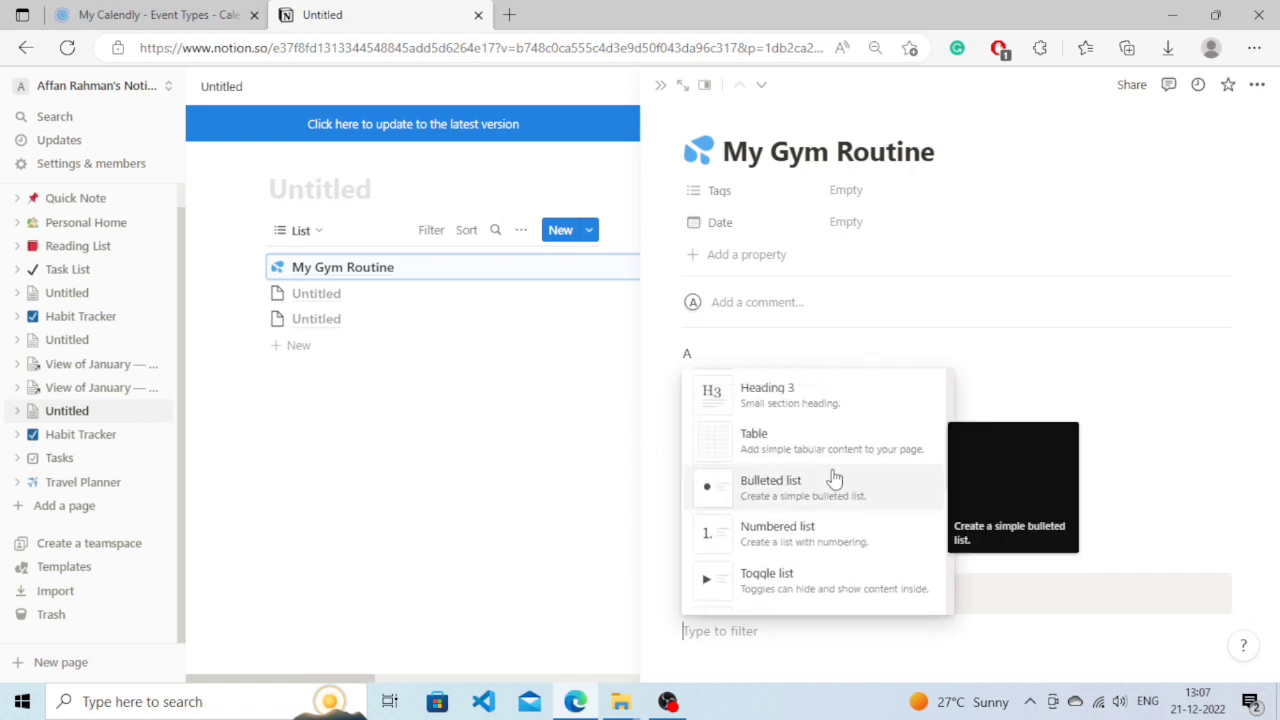
key("Return")
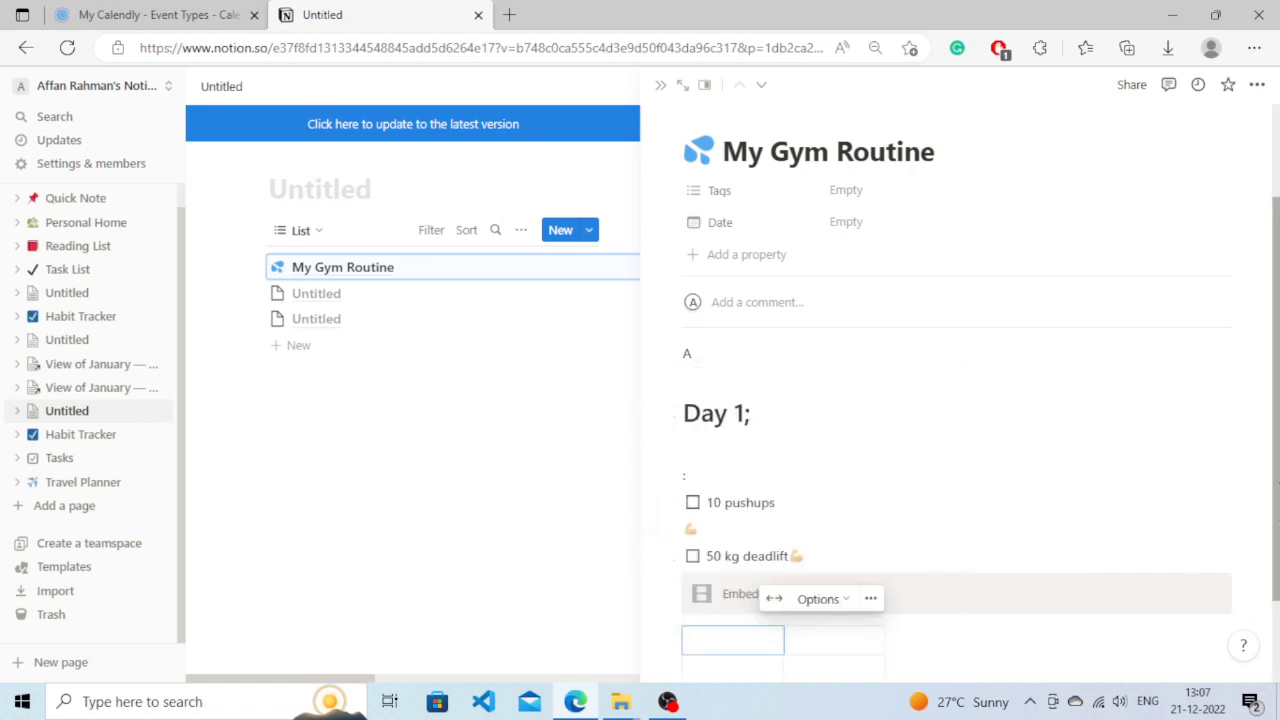
scroll(1017, 654, "down", 1)
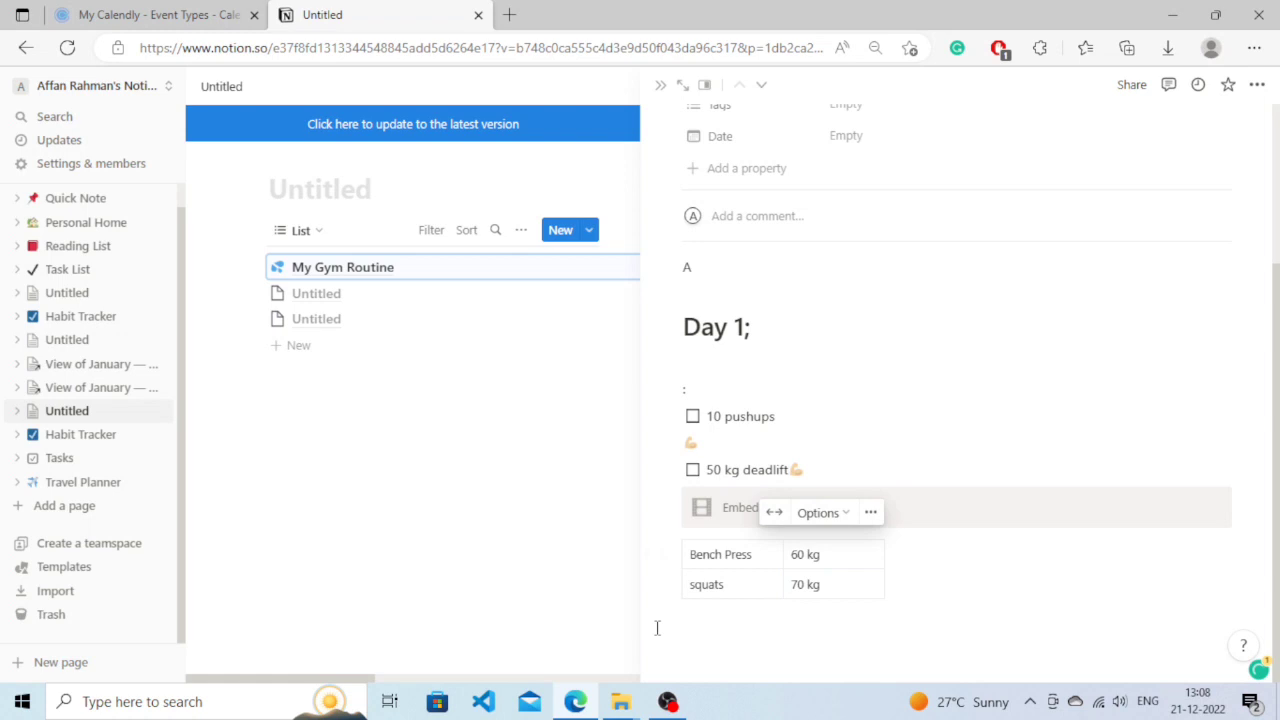
Add a toggle list named 'My Workout' below the table
left_click(652, 629)
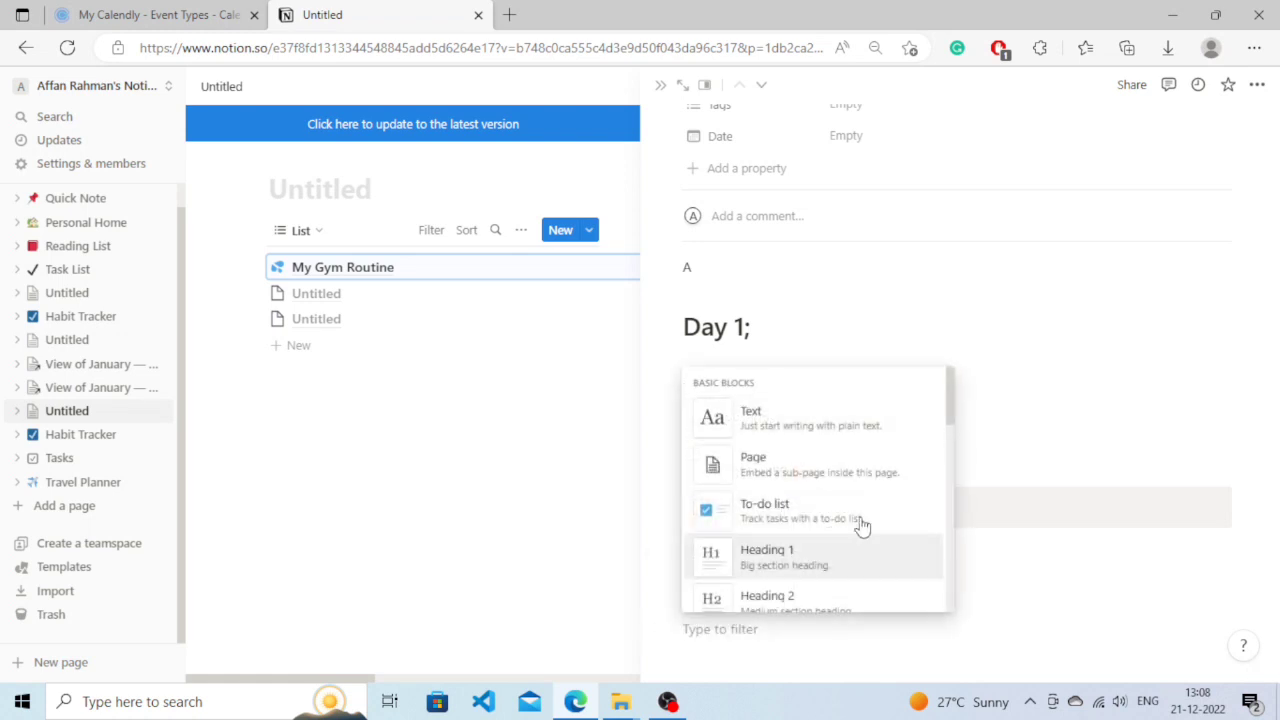
left_click_drag(950, 409, 952, 492)
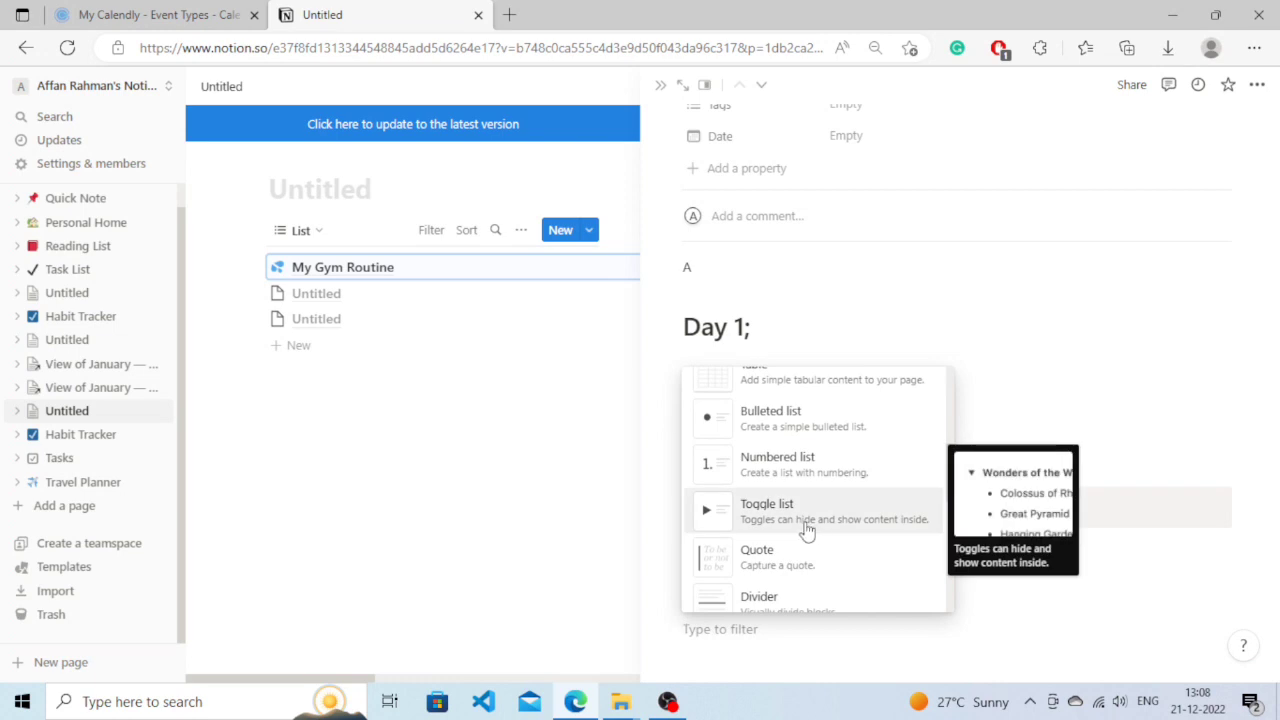
left_click(815, 528)
mouse_move(726, 629)
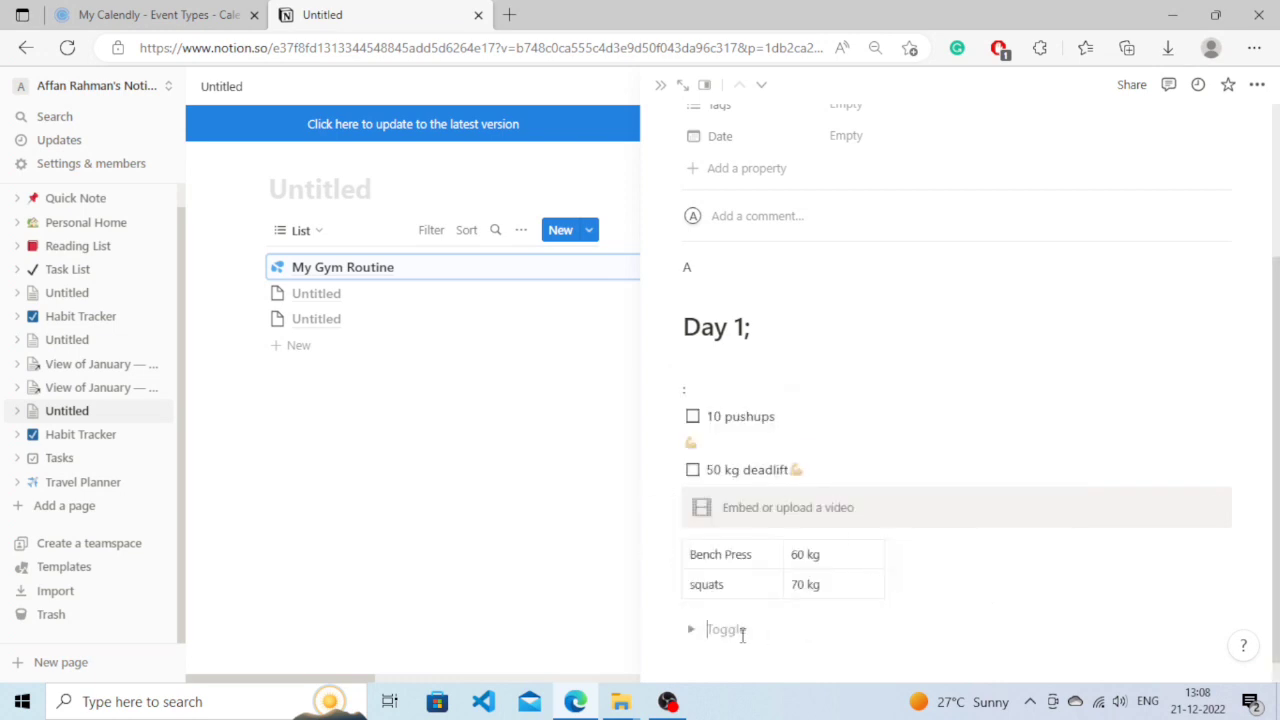
type("My Workou")
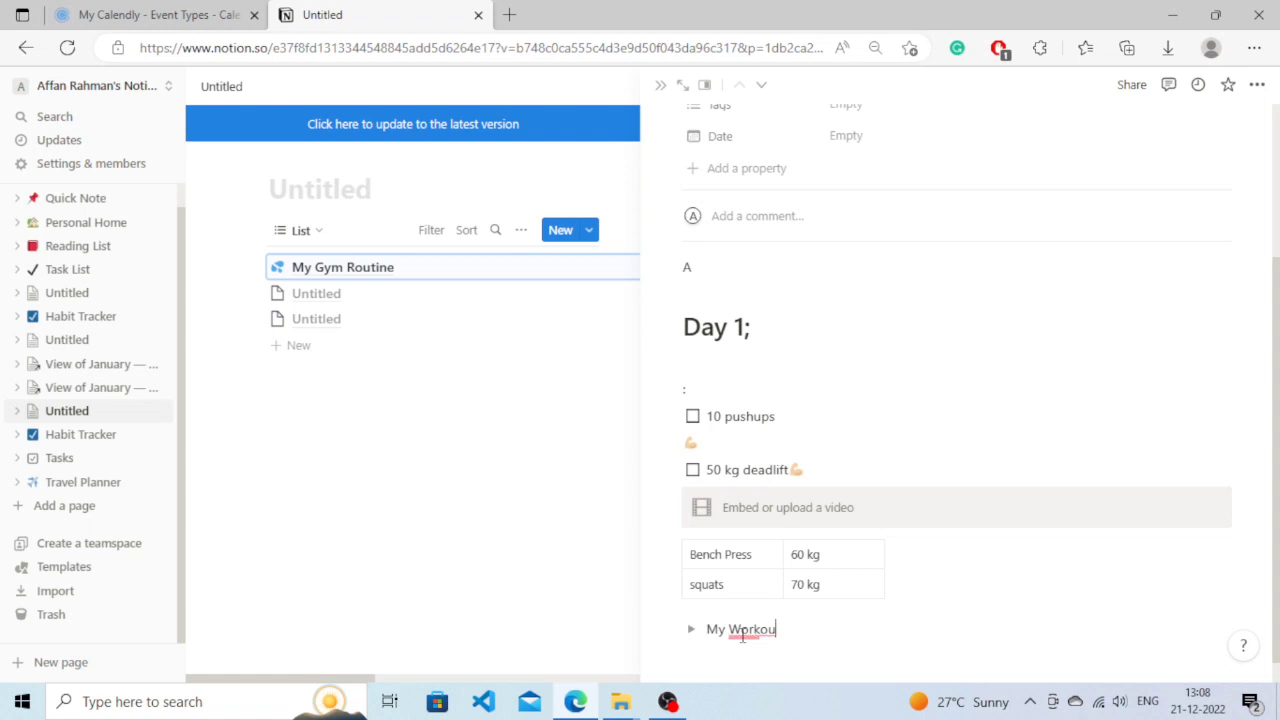
type("t")
key("Return")
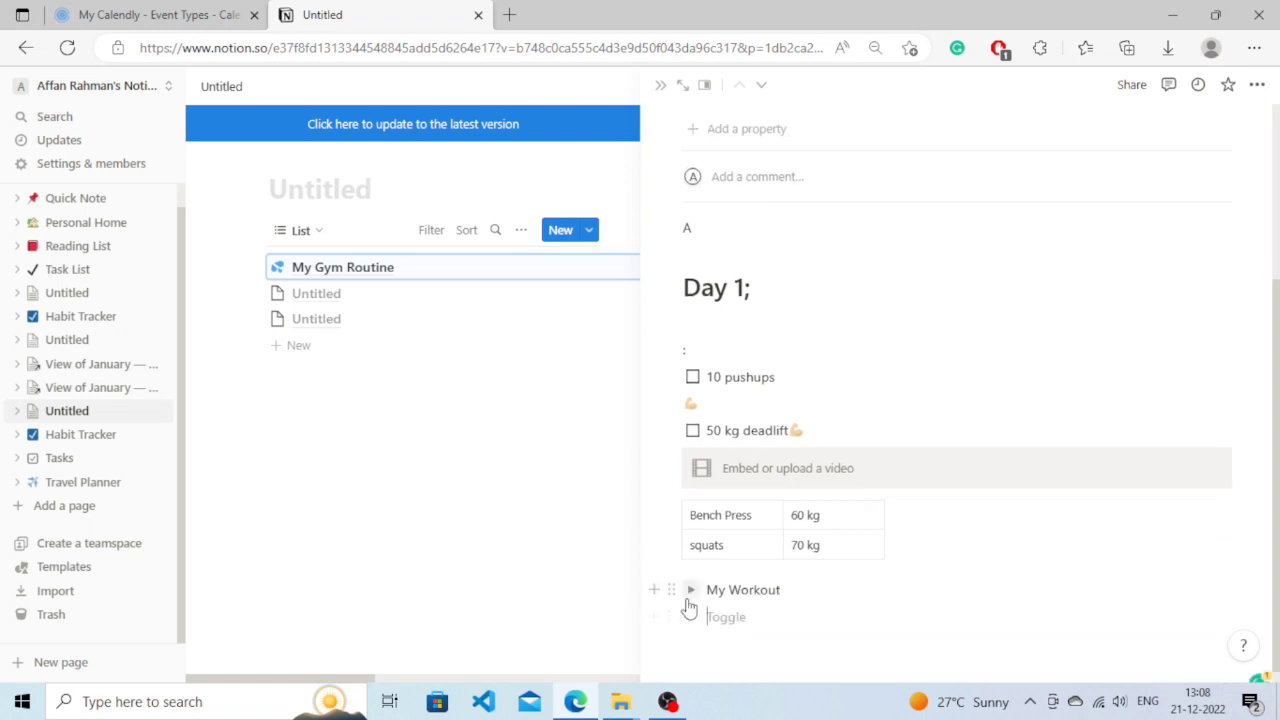
Put a '30 min session' line inside the My Workout toggle
left_click(690, 592)
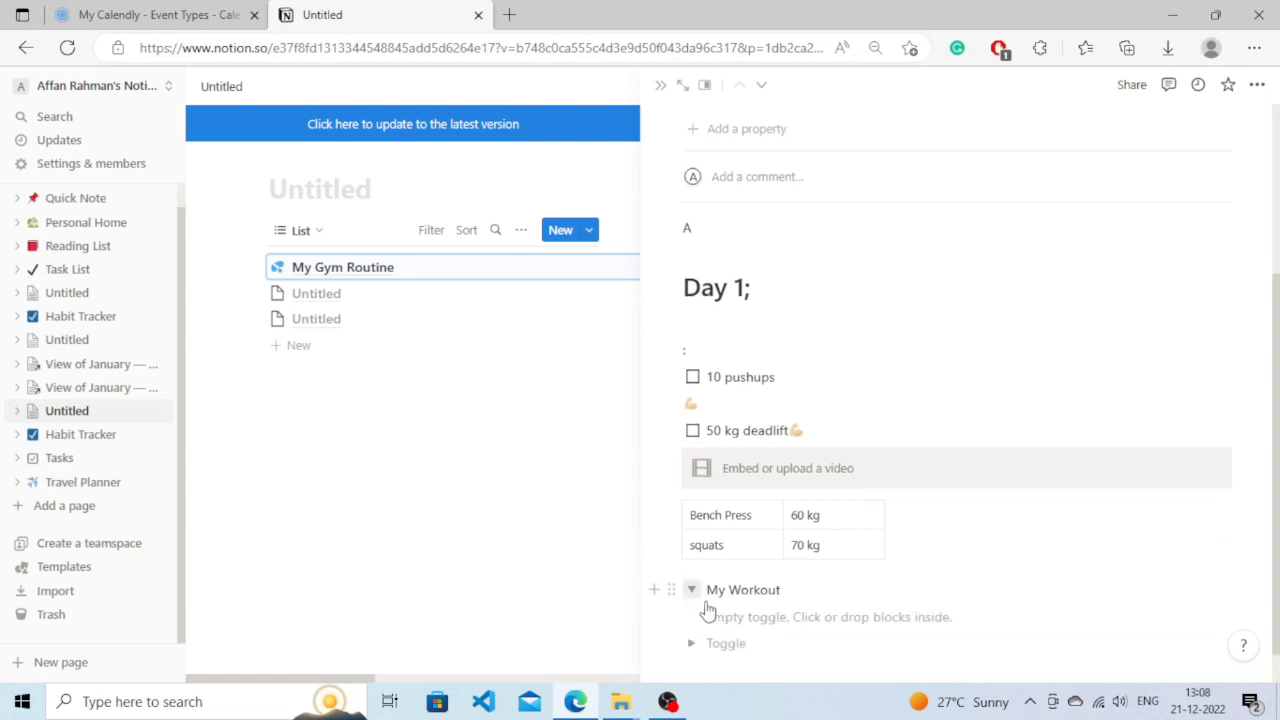
left_click(780, 616)
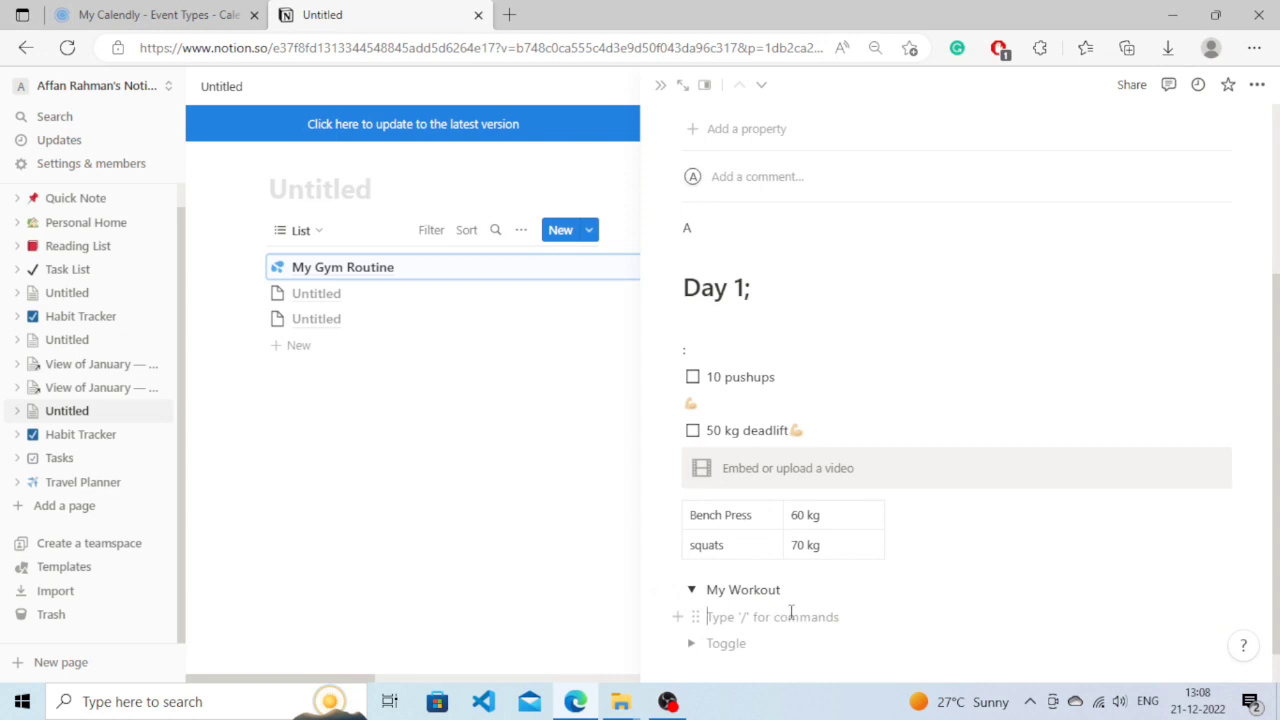
type("30 min session")
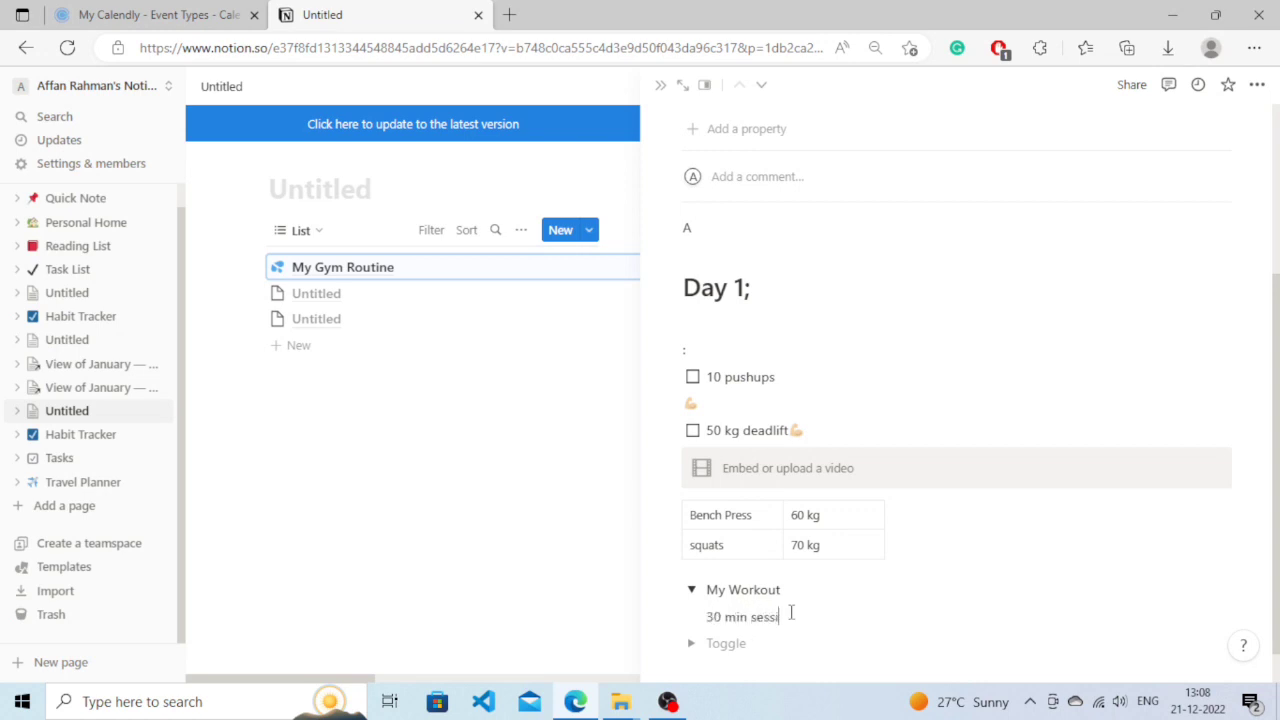
left_click(763, 659)
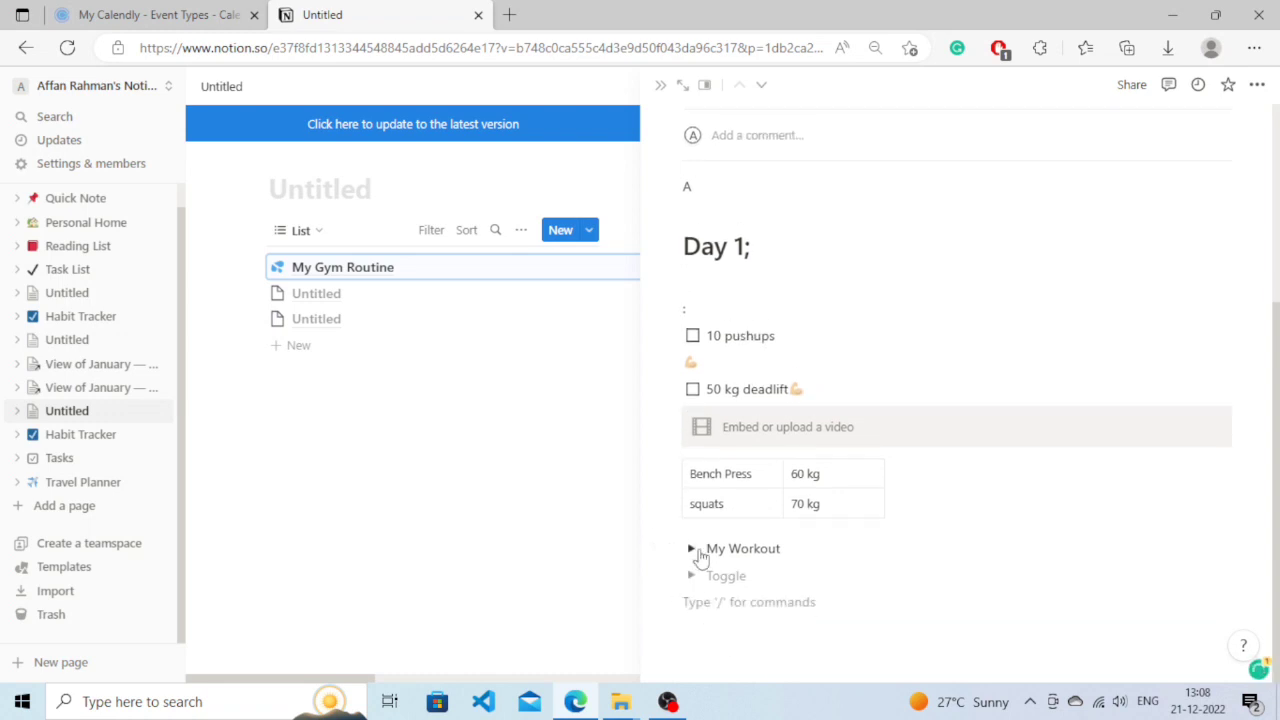
left_click(690, 550)
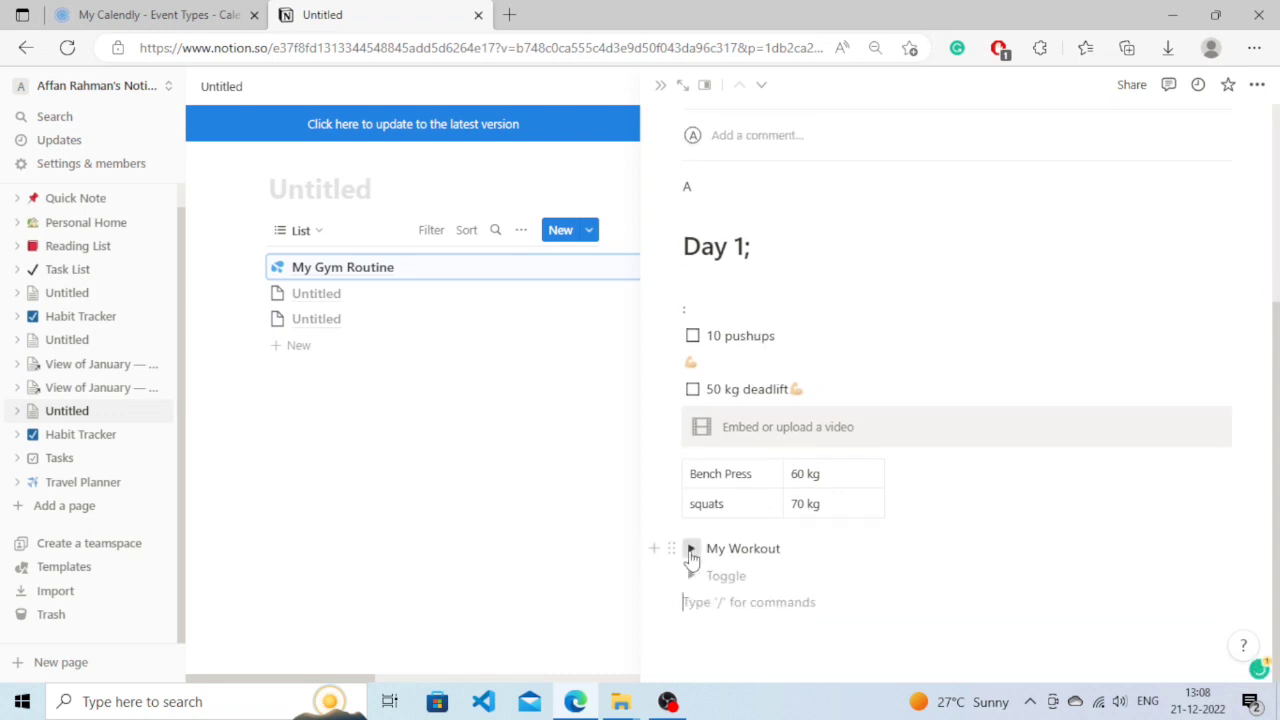
Add a '30 min session' line inside the expanded My Workout toggle
left_click(654, 630)
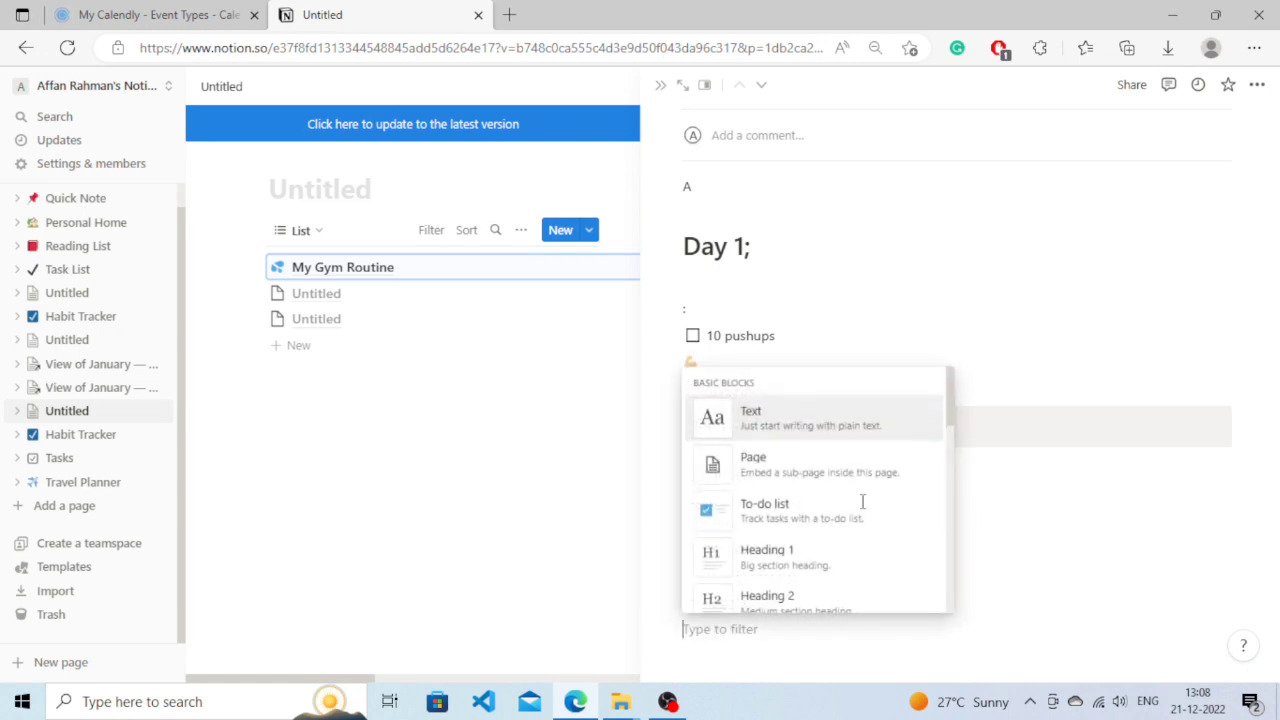
left_click_drag(951, 433, 940, 545)
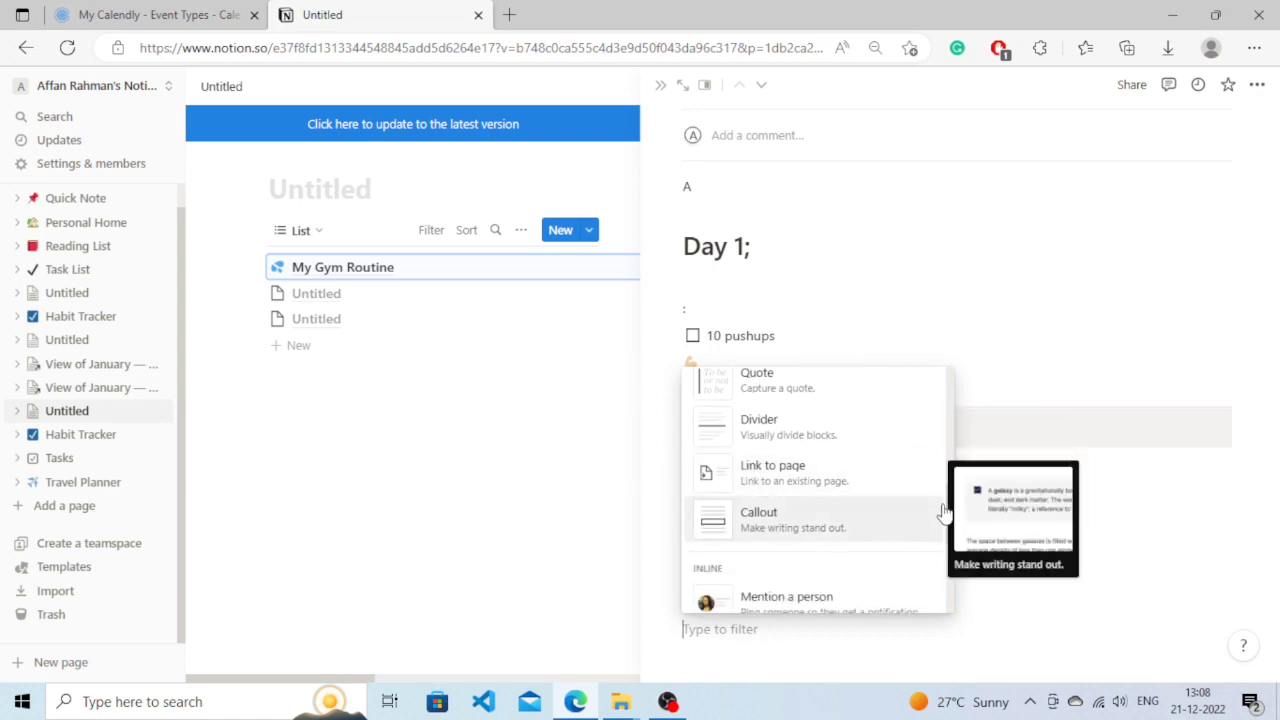
left_click_drag(953, 518, 947, 568)
scroll(947, 568, "up", 3)
scroll(945, 548, "down", 2)
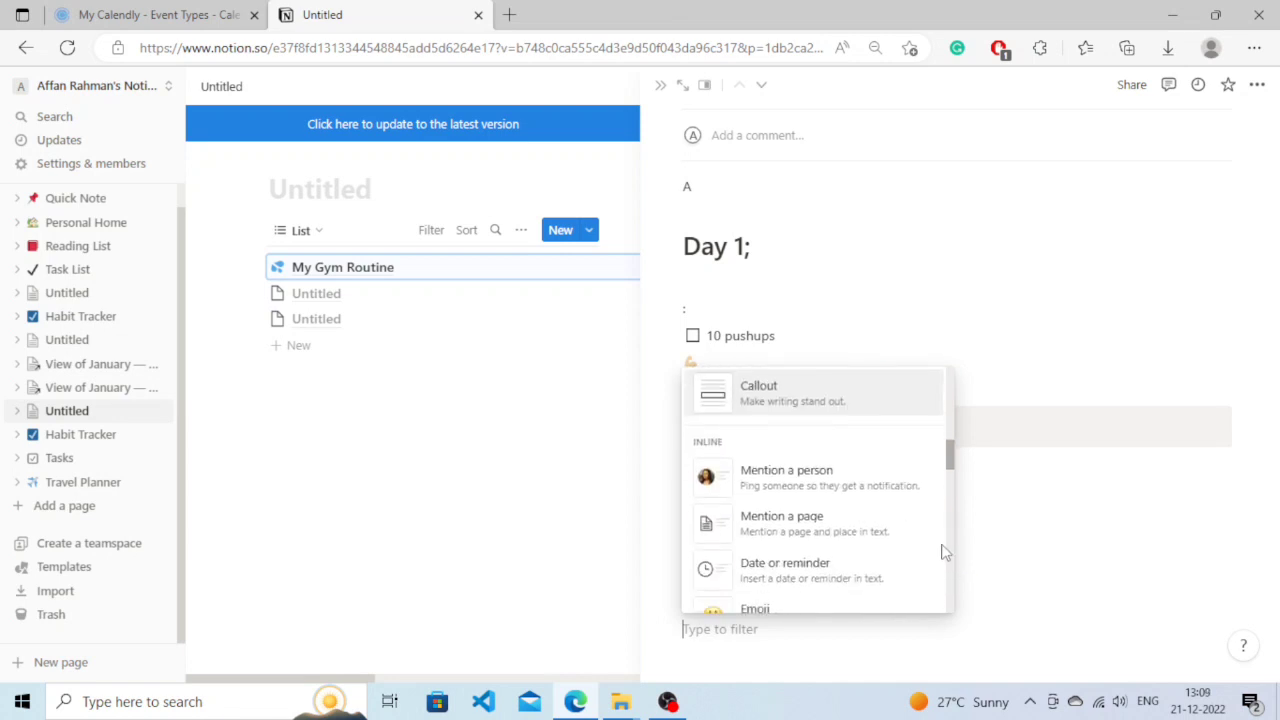
left_click(730, 562)
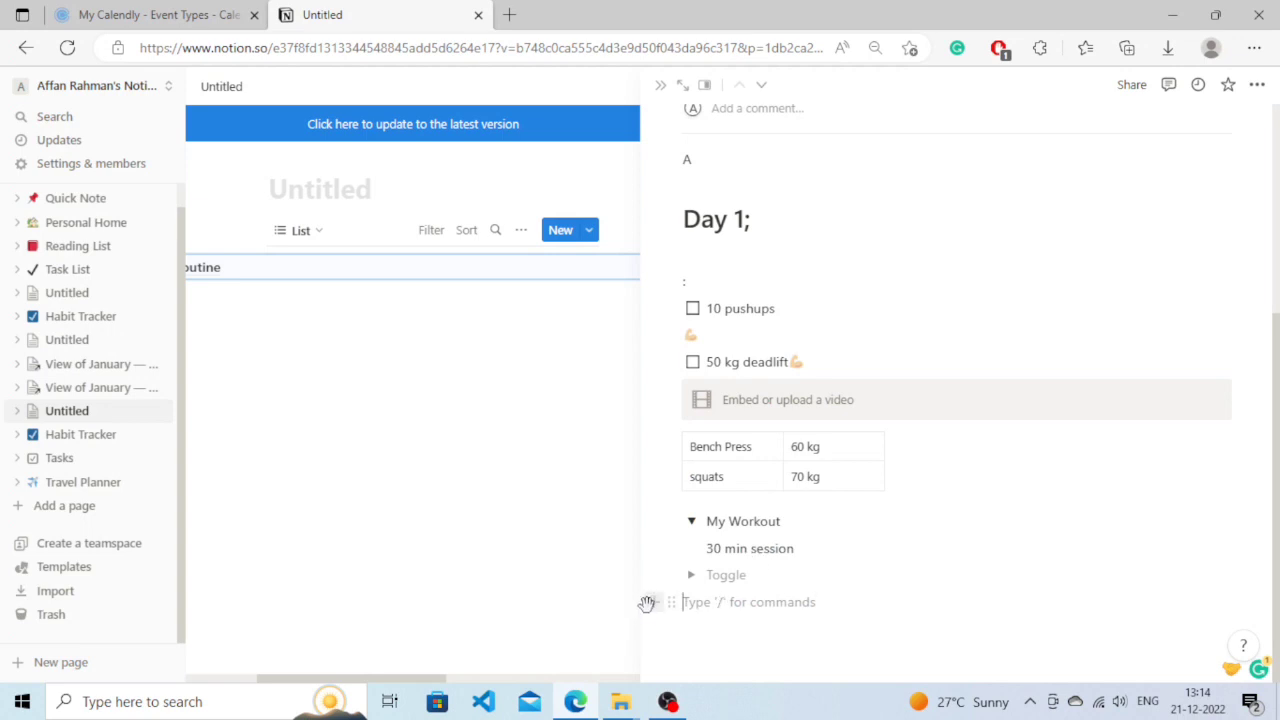
Insert a reminder mention set for tomorrow at 9:00 AM below the toggles
left_click(653, 602)
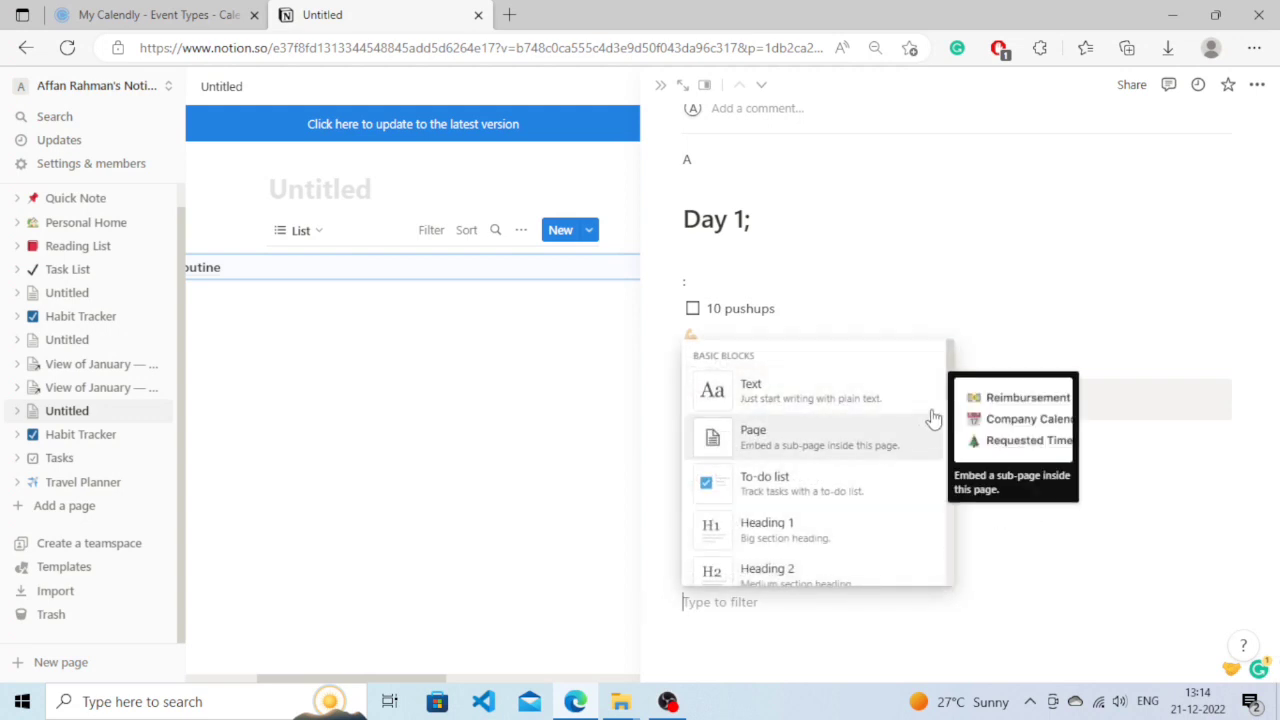
left_click_drag(955, 390, 953, 435)
scroll(949, 484, "down", 1)
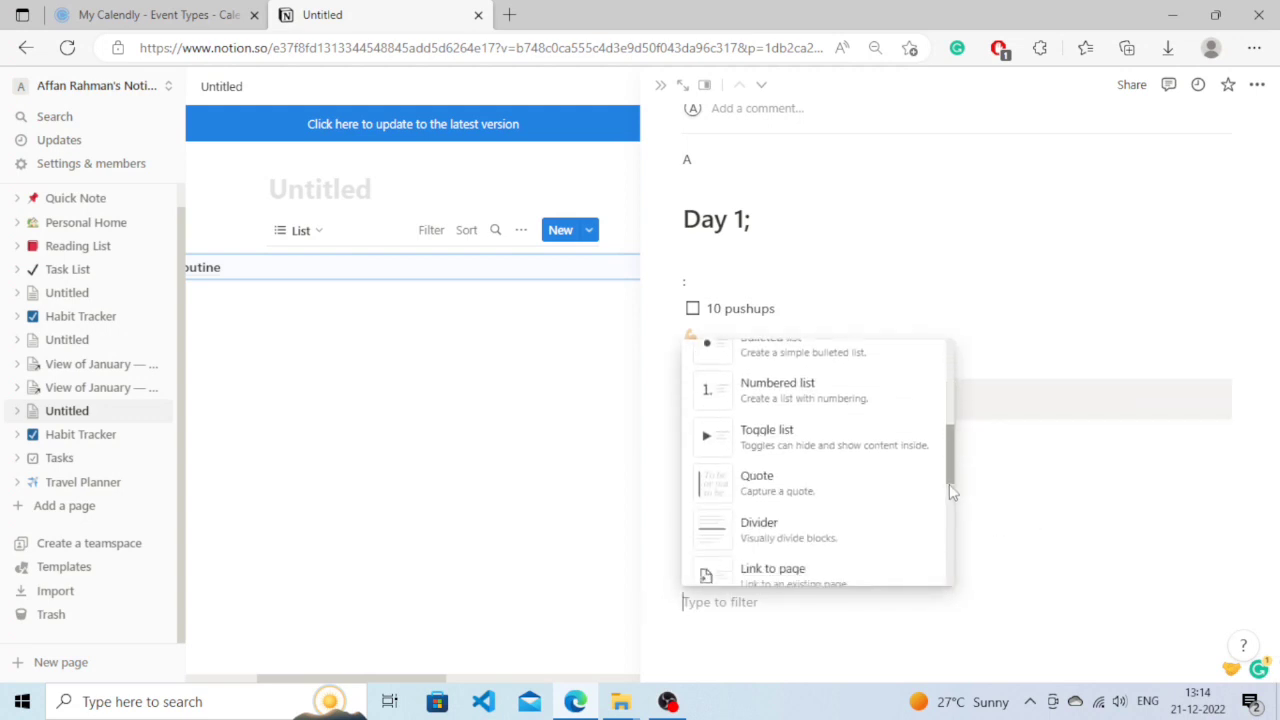
scroll(945, 520, "down", 1)
scroll(942, 550, "down", 1)
scroll(940, 573, "down", 1)
scroll(938, 572, "down", 1)
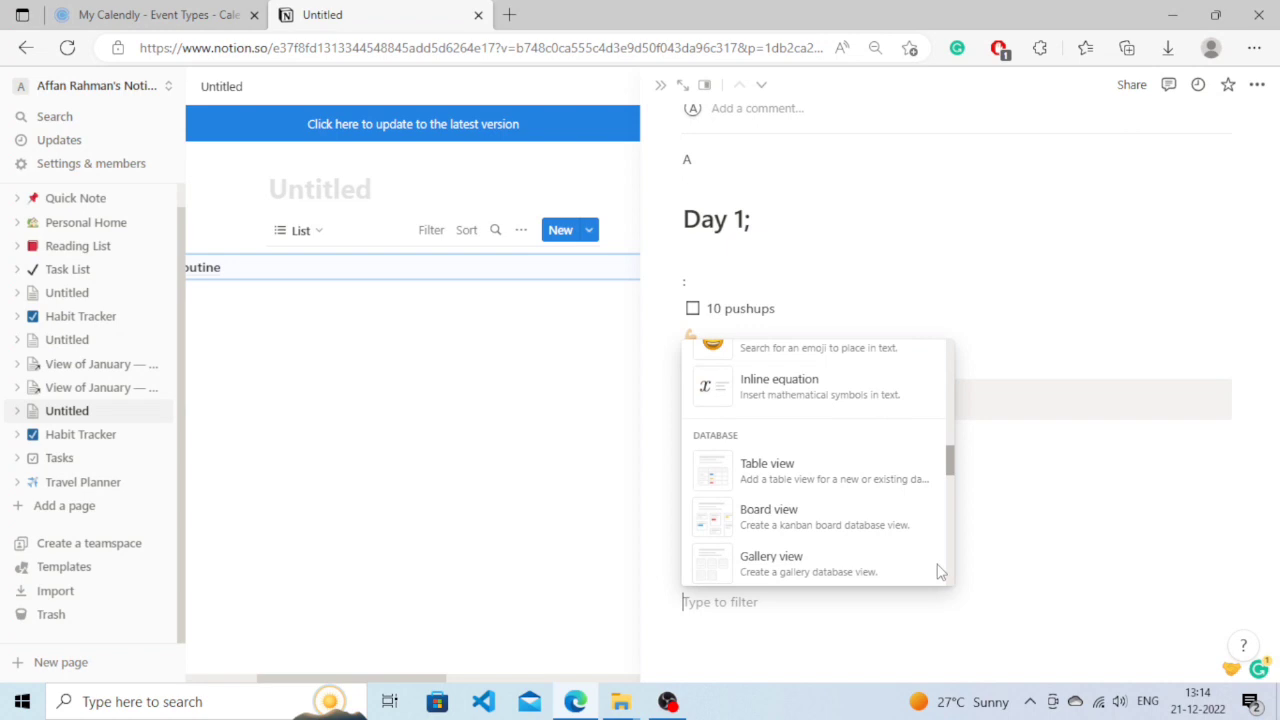
scroll(932, 555, "up", 2)
left_click(834, 530)
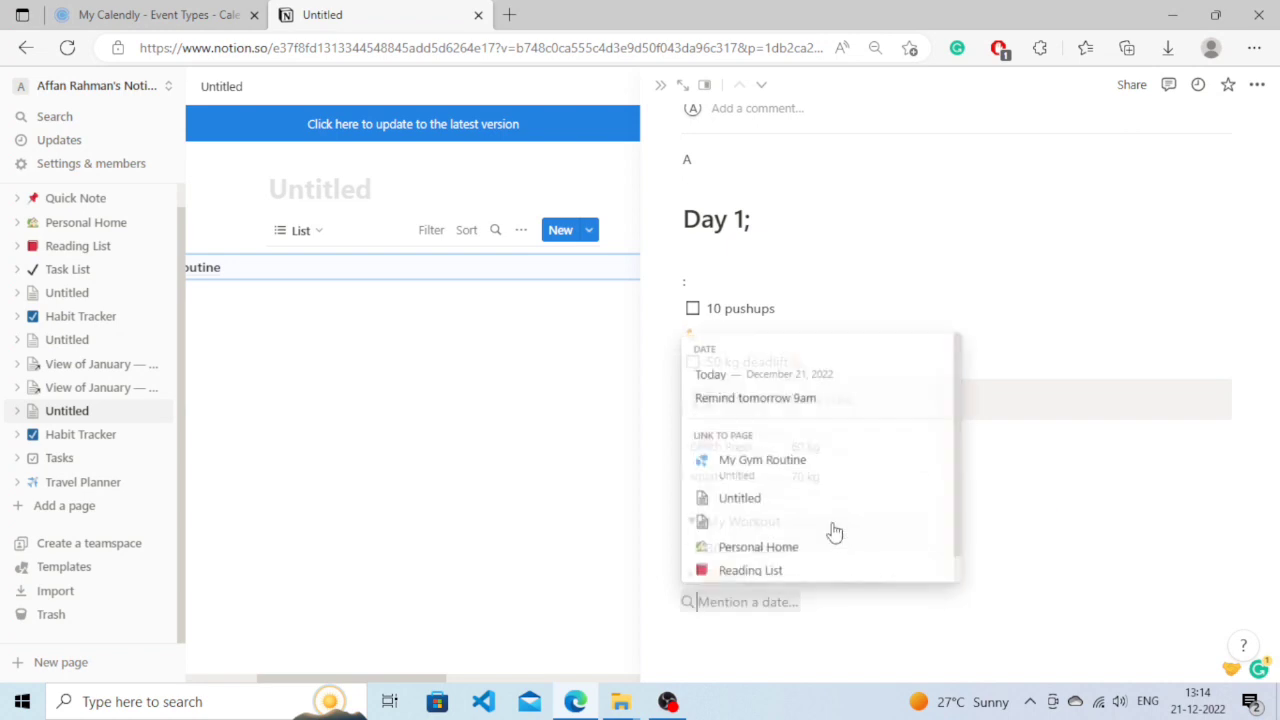
left_click(770, 400)
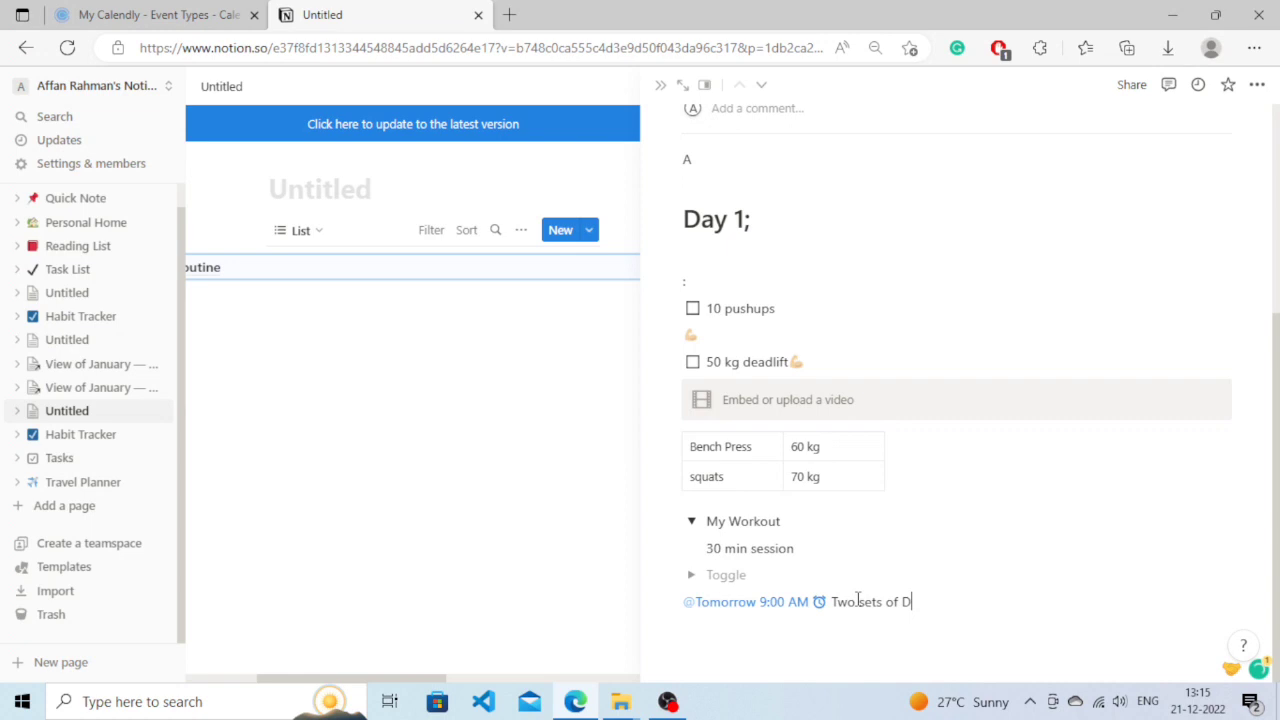
Finish the reminder line with 'Two sets of Deadlift', keeping an empty line below
type("eadlif")
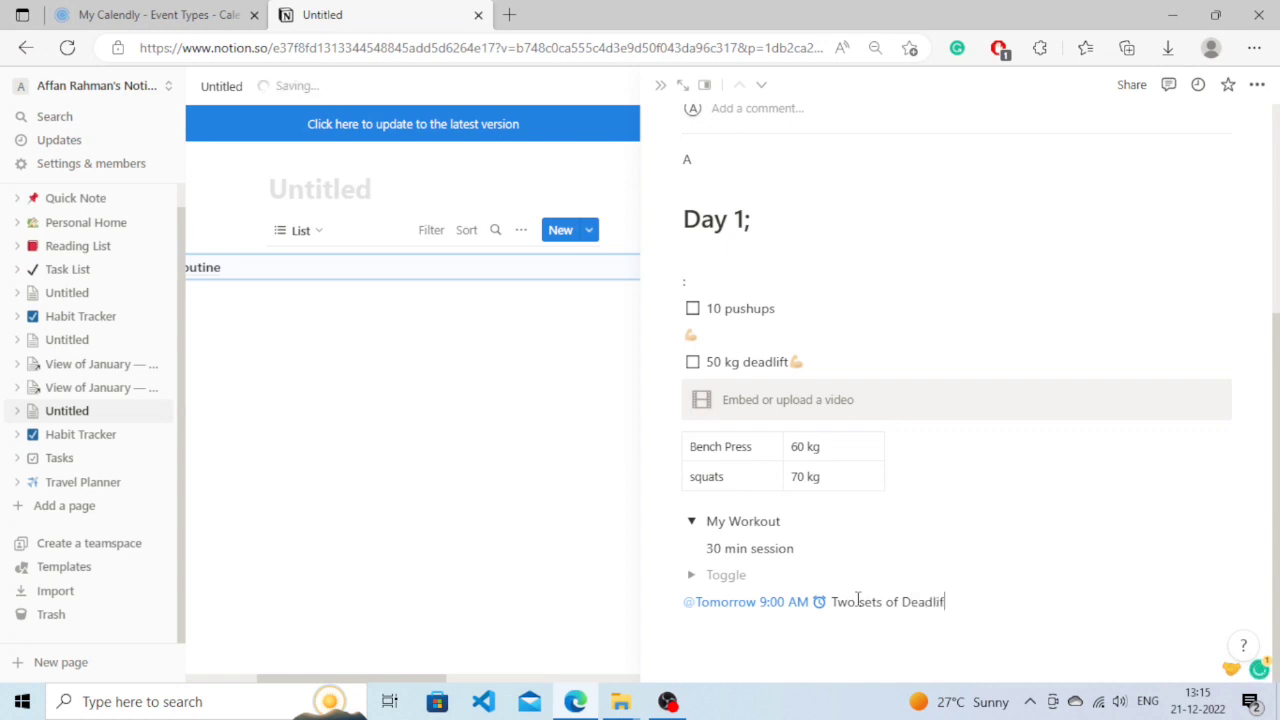
type("t")
key("Return")
key("BackSpace")
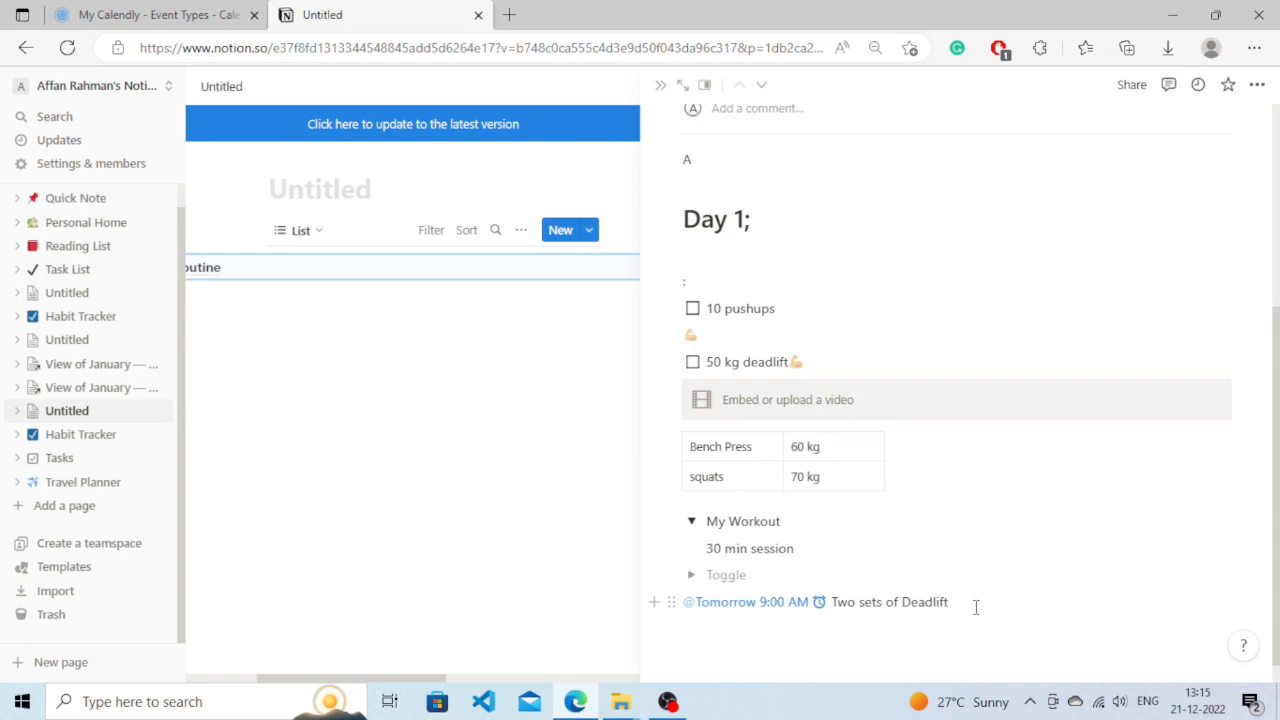
left_click(958, 629)
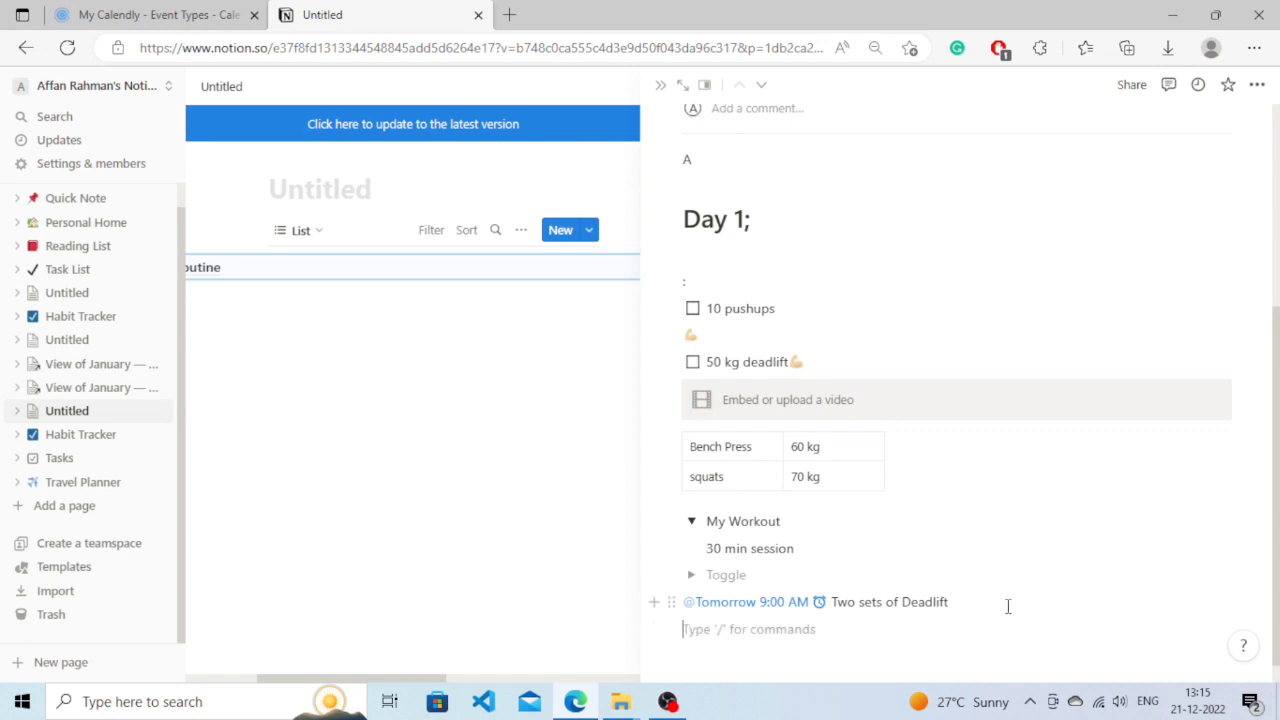
mouse_move(651, 629)
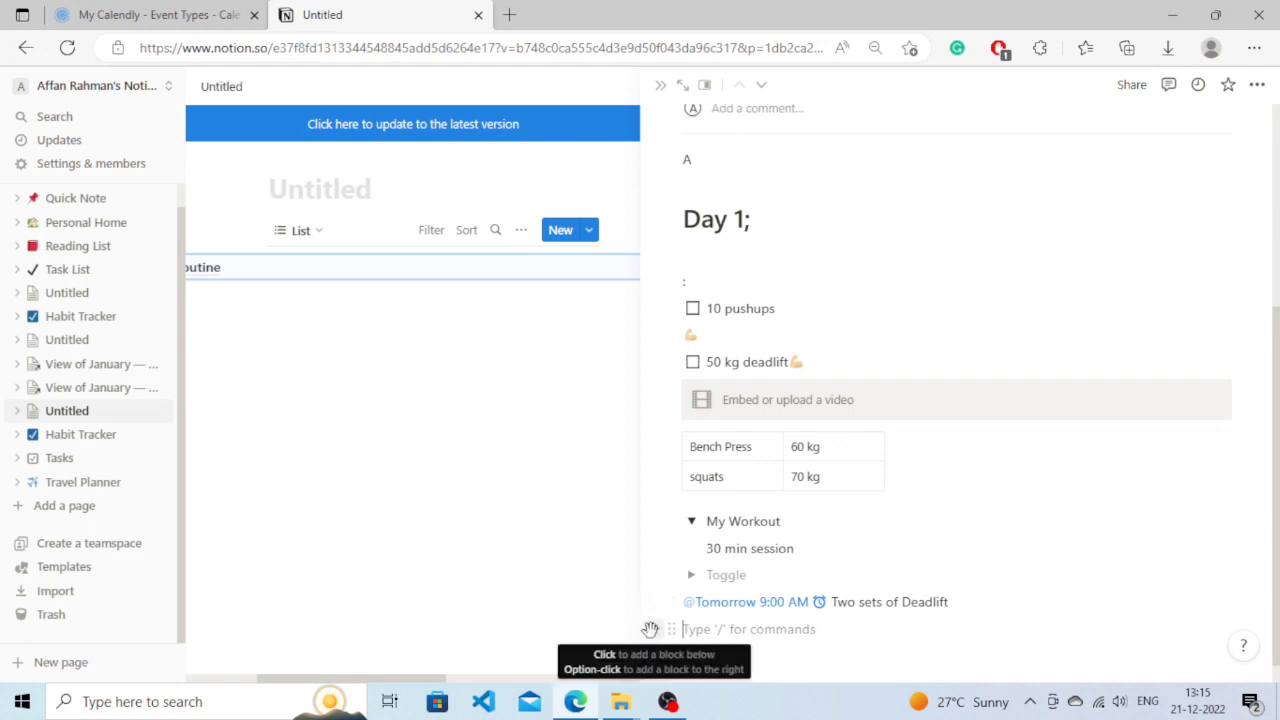
Insert a Board view database block beneath the deadlift reminder
left_click(654, 628)
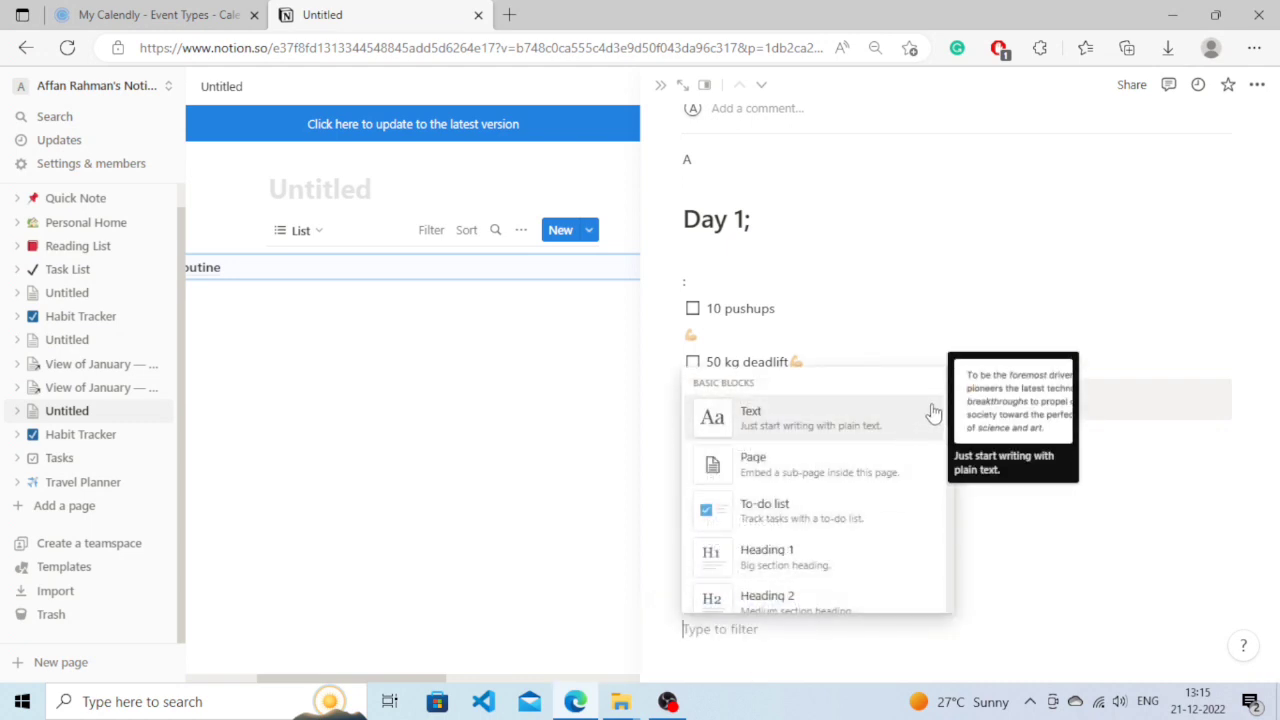
scroll(955, 440, "down", 2)
scroll(958, 460, "down", 3)
scroll(960, 490, "down", 2)
scroll(957, 525, "down", 2)
scroll(952, 565, "down", 2)
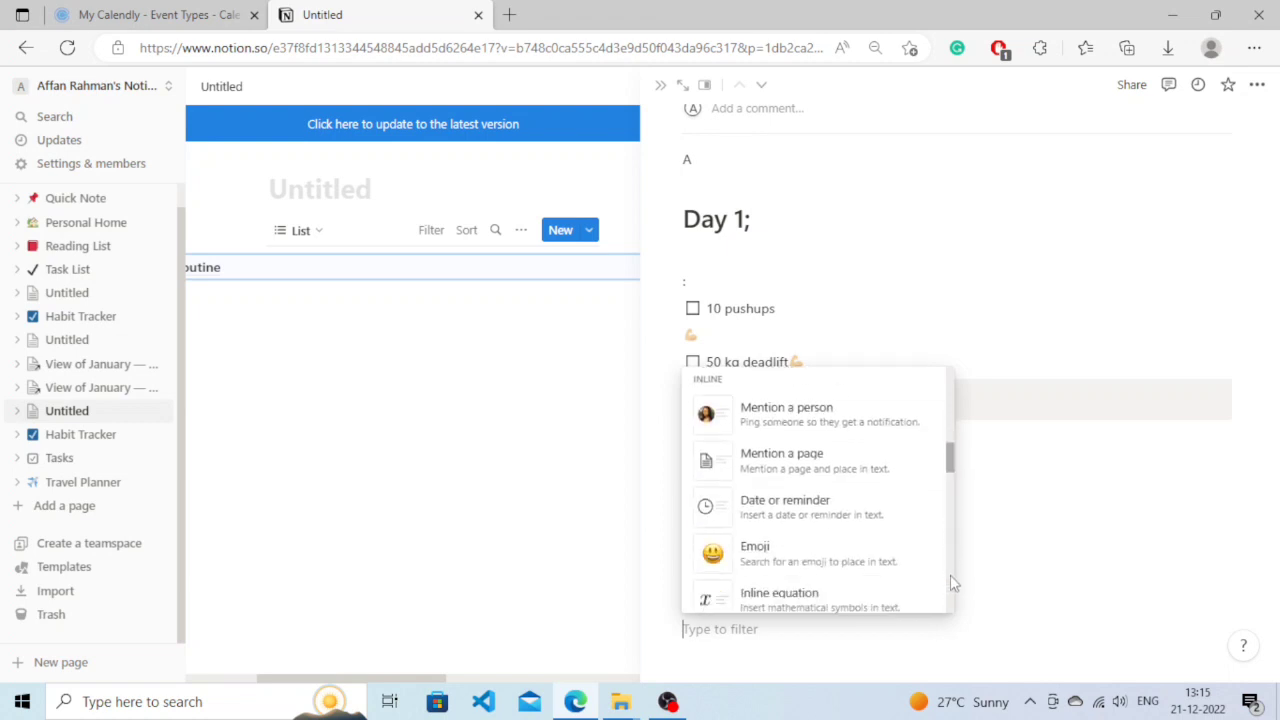
scroll(950, 585, "down", 3)
scroll(950, 610, "down", 3)
scroll(951, 640, "down", 3)
scroll(952, 660, "down", 2)
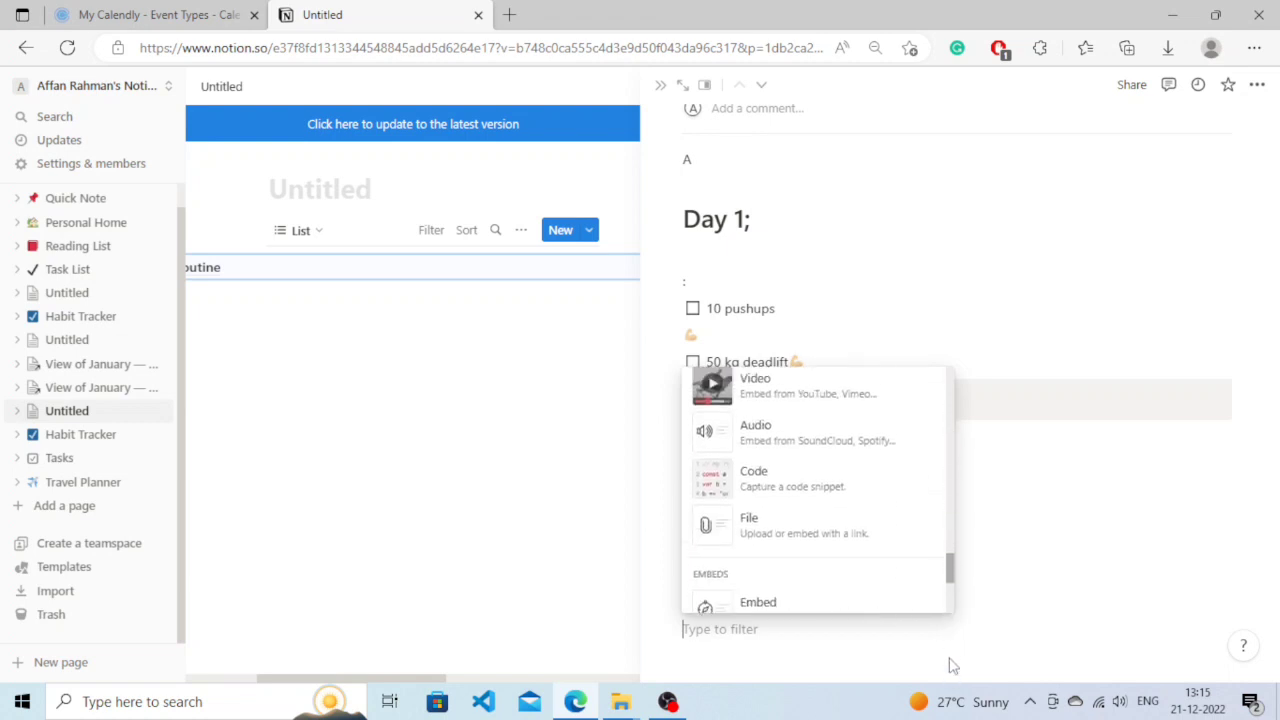
scroll(952, 660, "up", 2)
scroll(951, 680, "down", 2)
scroll(951, 600, "down", 2)
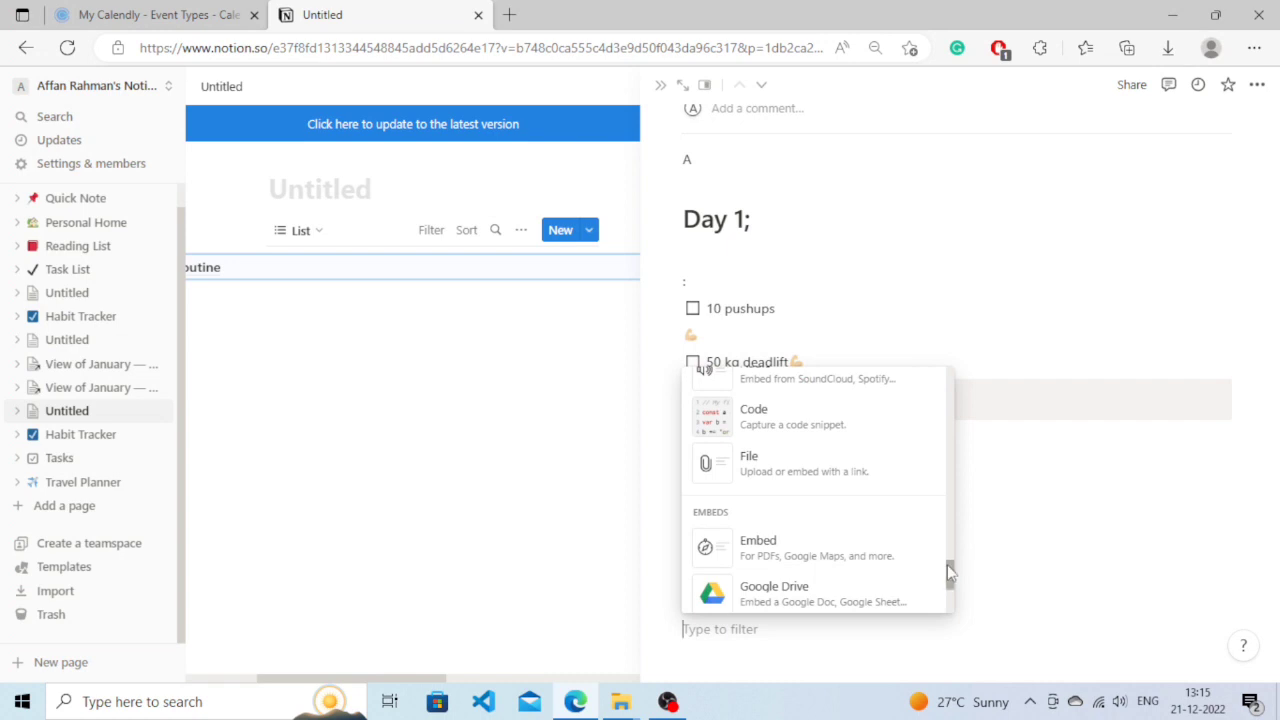
left_click_drag(950, 572, 951, 533)
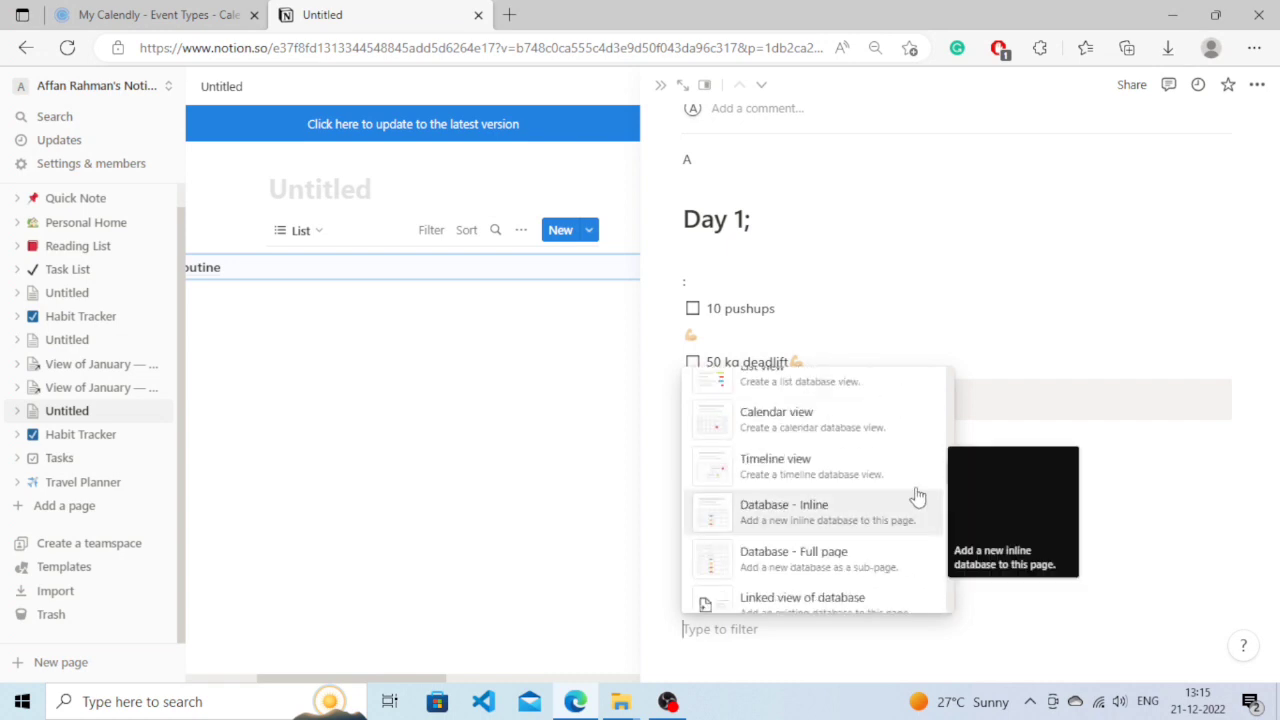
scroll(860, 470, "up", 1)
scroll(800, 420, "up", 1)
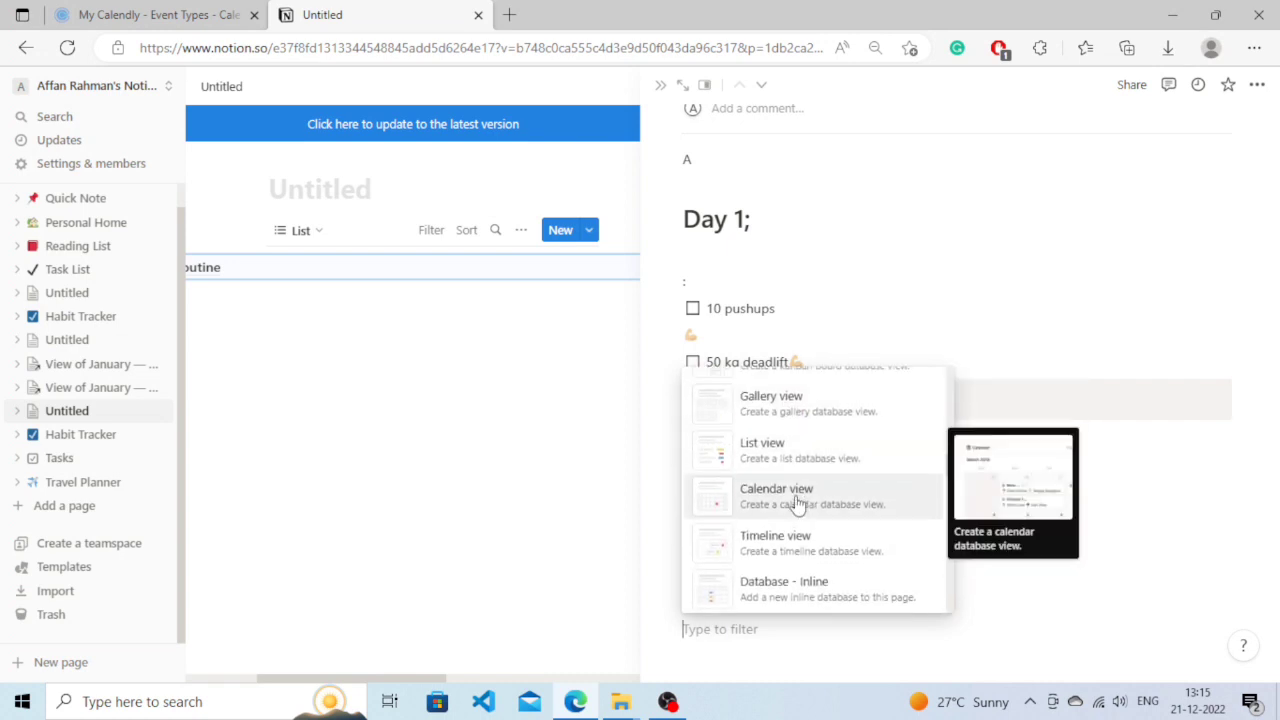
key("Return")
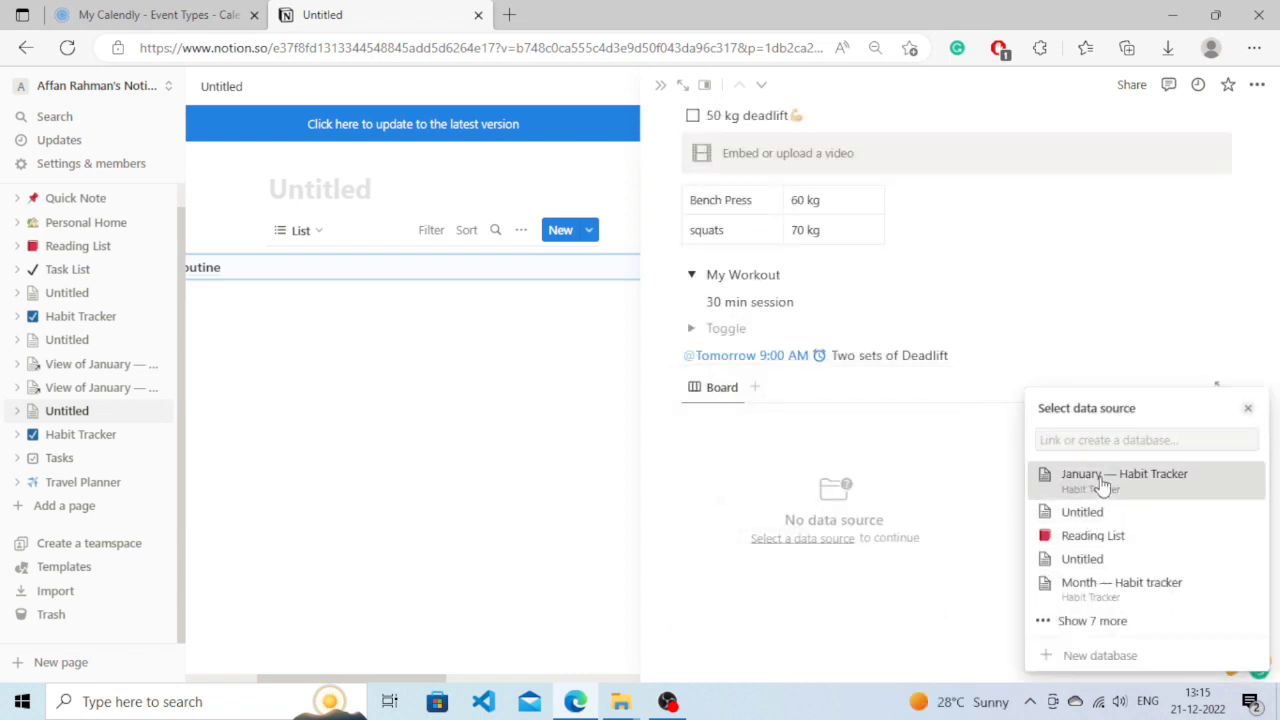
Use January — Habit Tracker as the board's source with its All habits view
left_click(1103, 485)
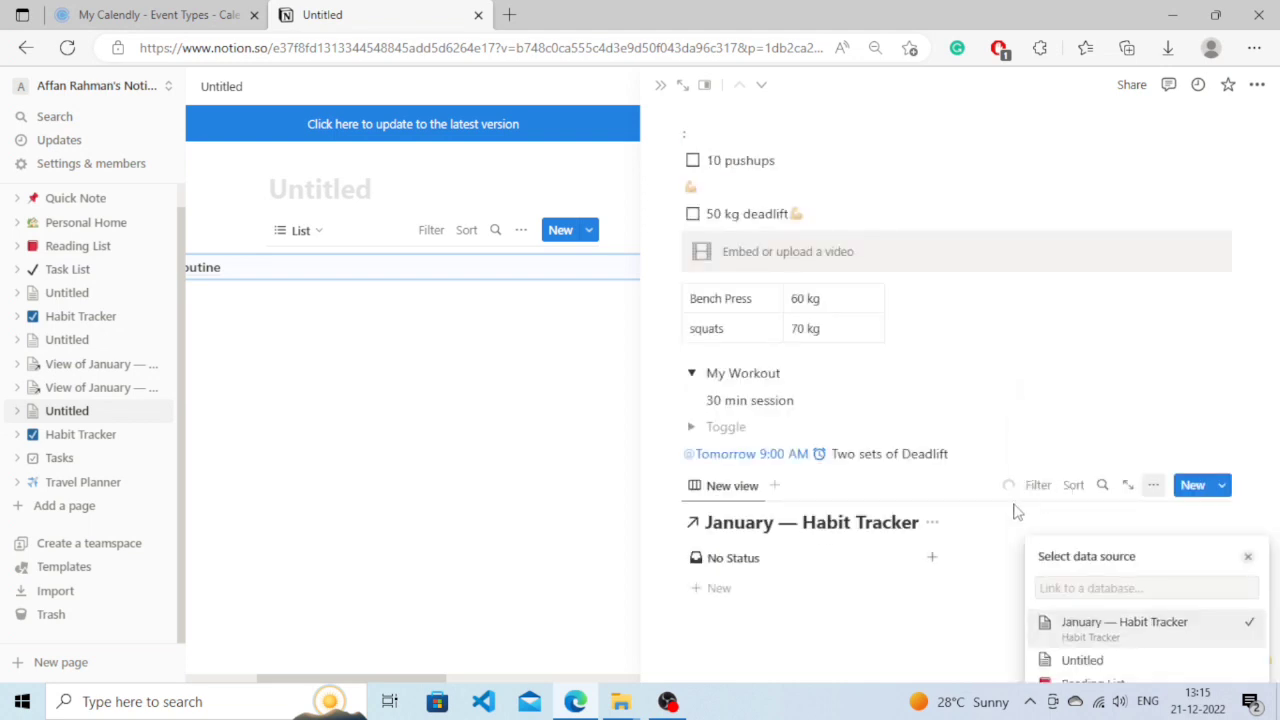
scroll(1000, 530, "down", 1)
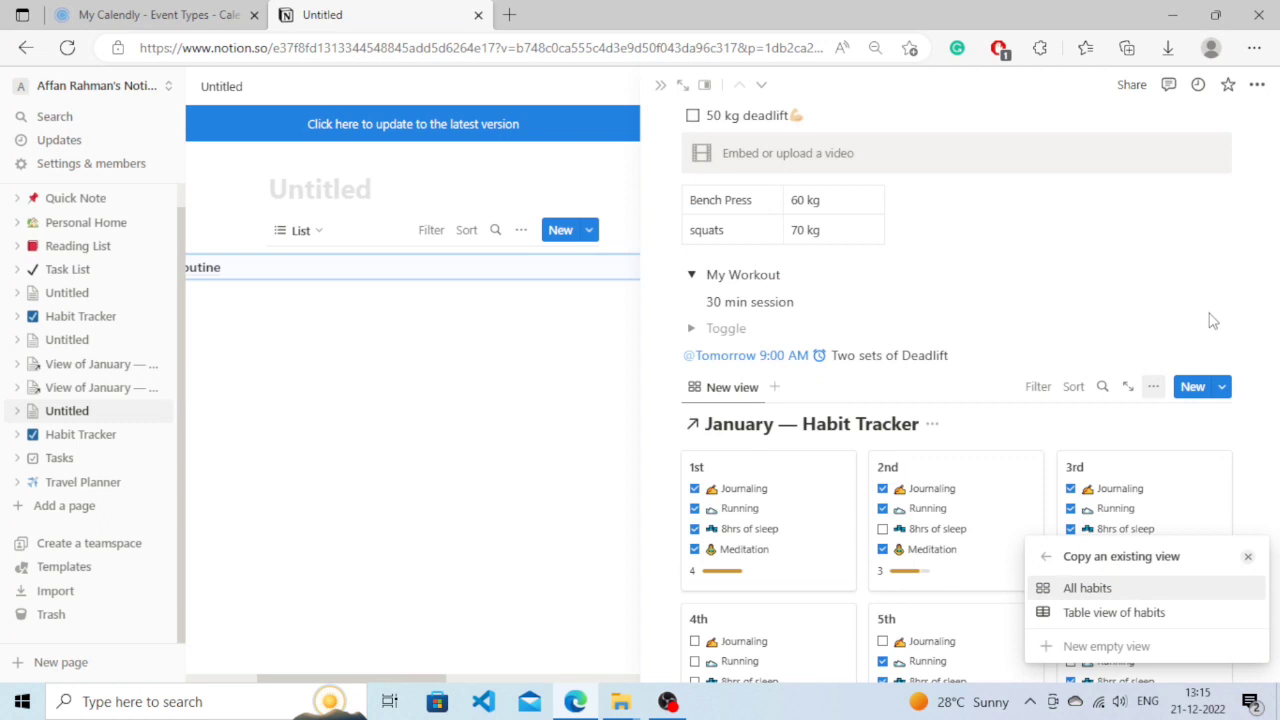
left_click(1087, 588)
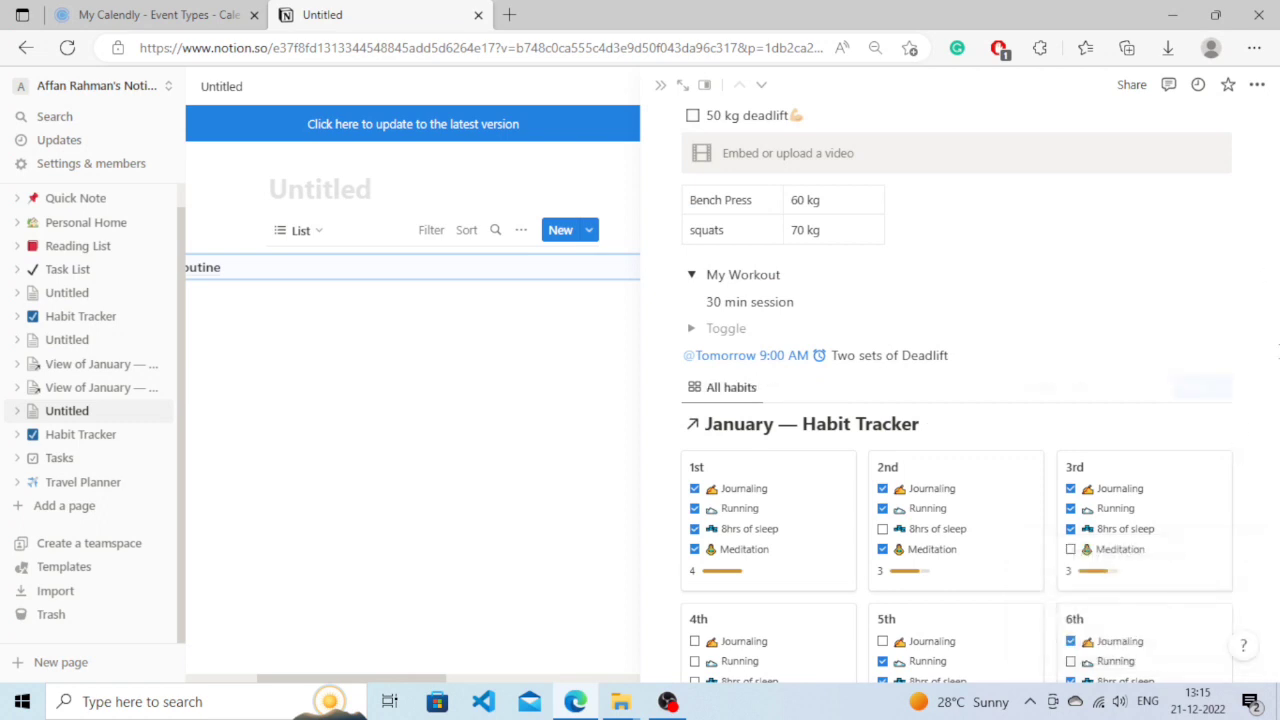
scroll(966, 590, "down", 1)
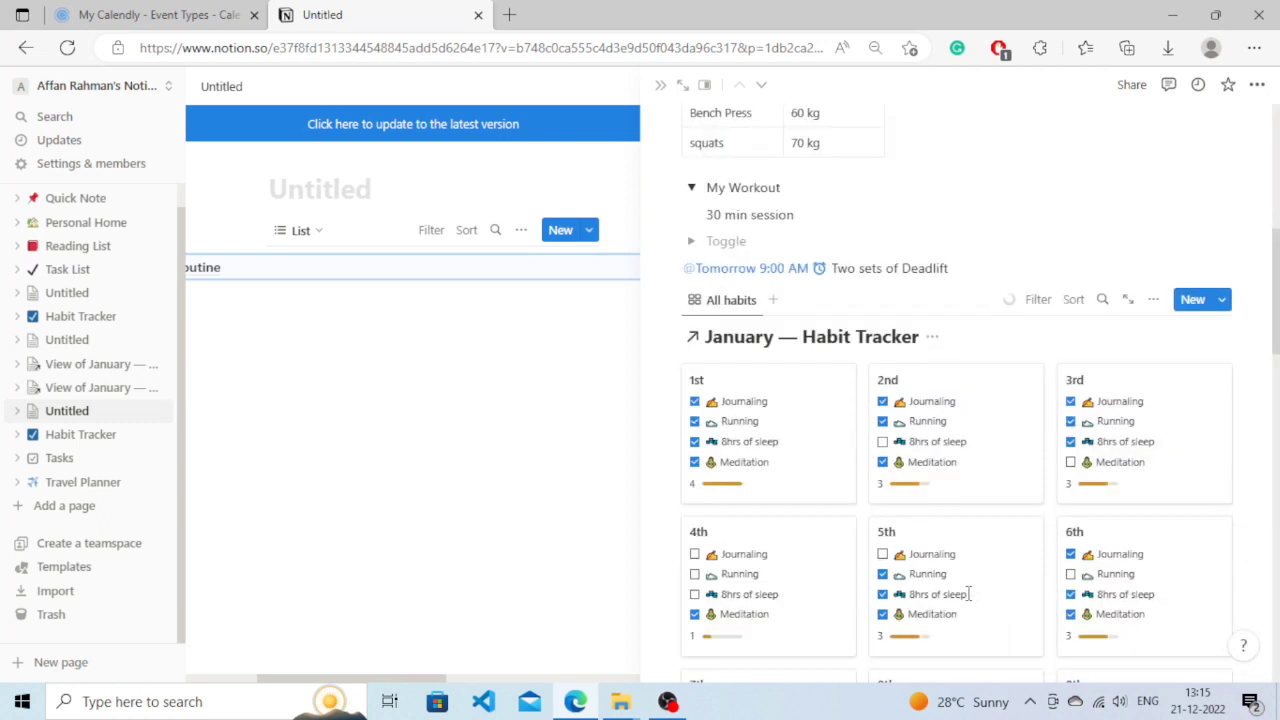
scroll(866, 563, "down", 1)
scroll(866, 563, "down", 3)
scroll(903, 543, "down", 1)
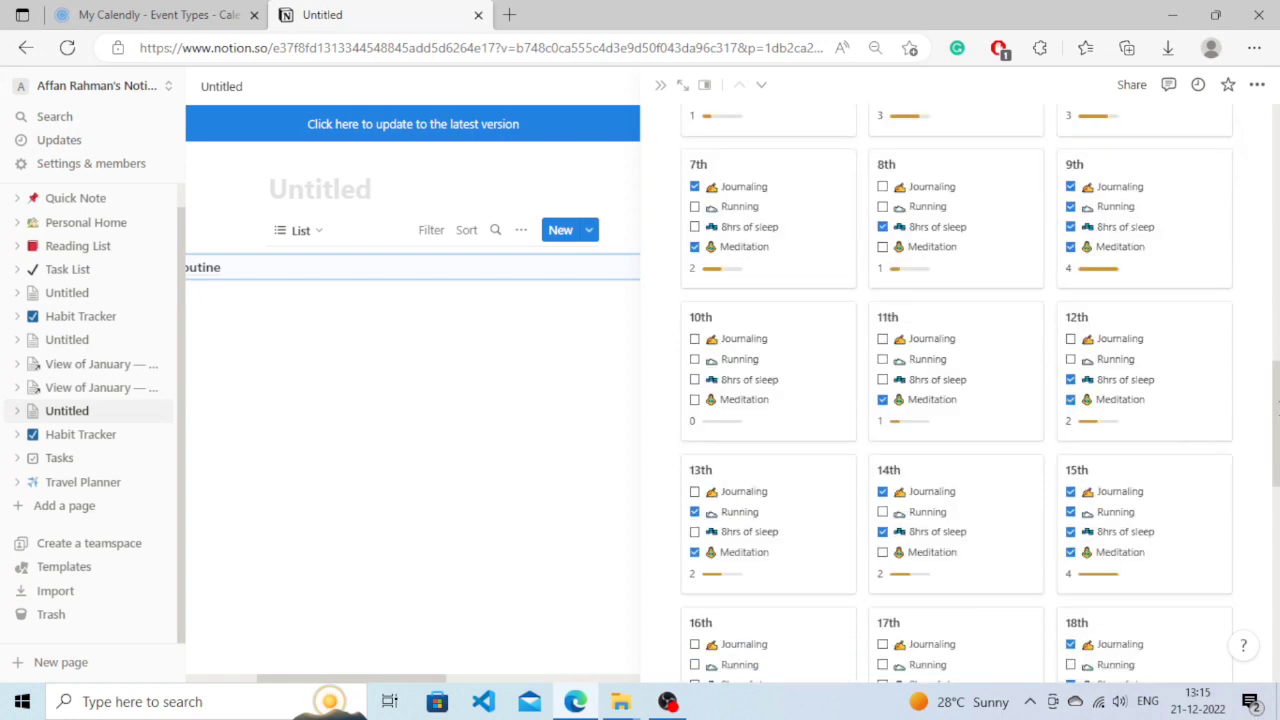
scroll(1276, 480, "down", 3)
scroll(1276, 480, "down", 5)
scroll(1276, 480, "down", 1)
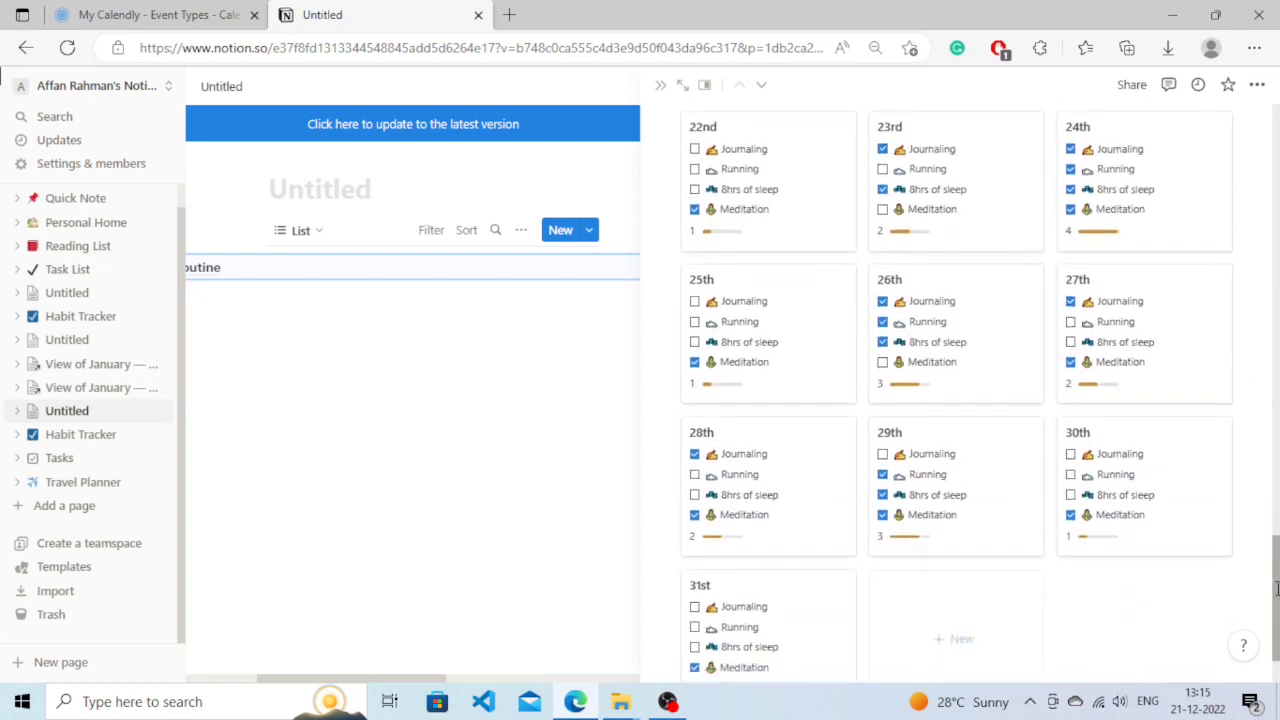
scroll(1276, 480, "up", 1)
scroll(1276, 480, "down", 2)
scroll(1266, 424, "up", 2)
scroll(1266, 371, "up", 8)
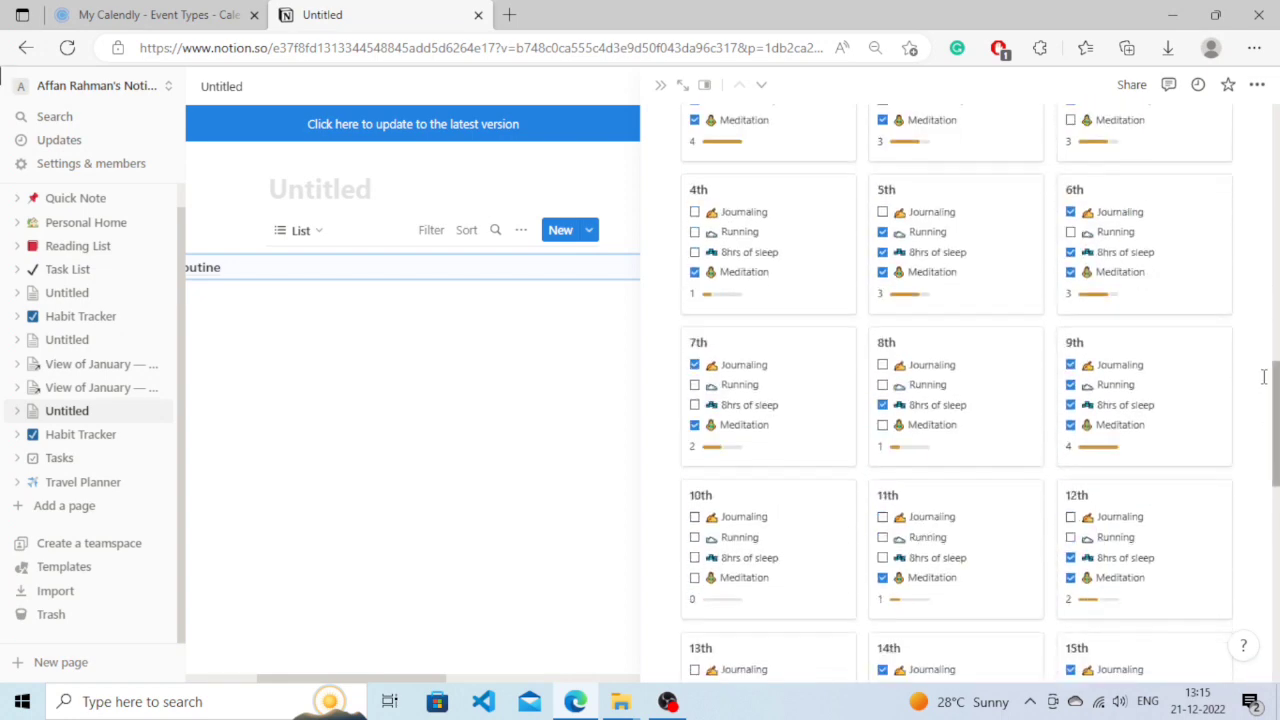
scroll(1264, 300, "up", 2)
scroll(1262, 219, "up", 2)
scroll(1262, 219, "up", 3)
scroll(1262, 219, "up", 2)
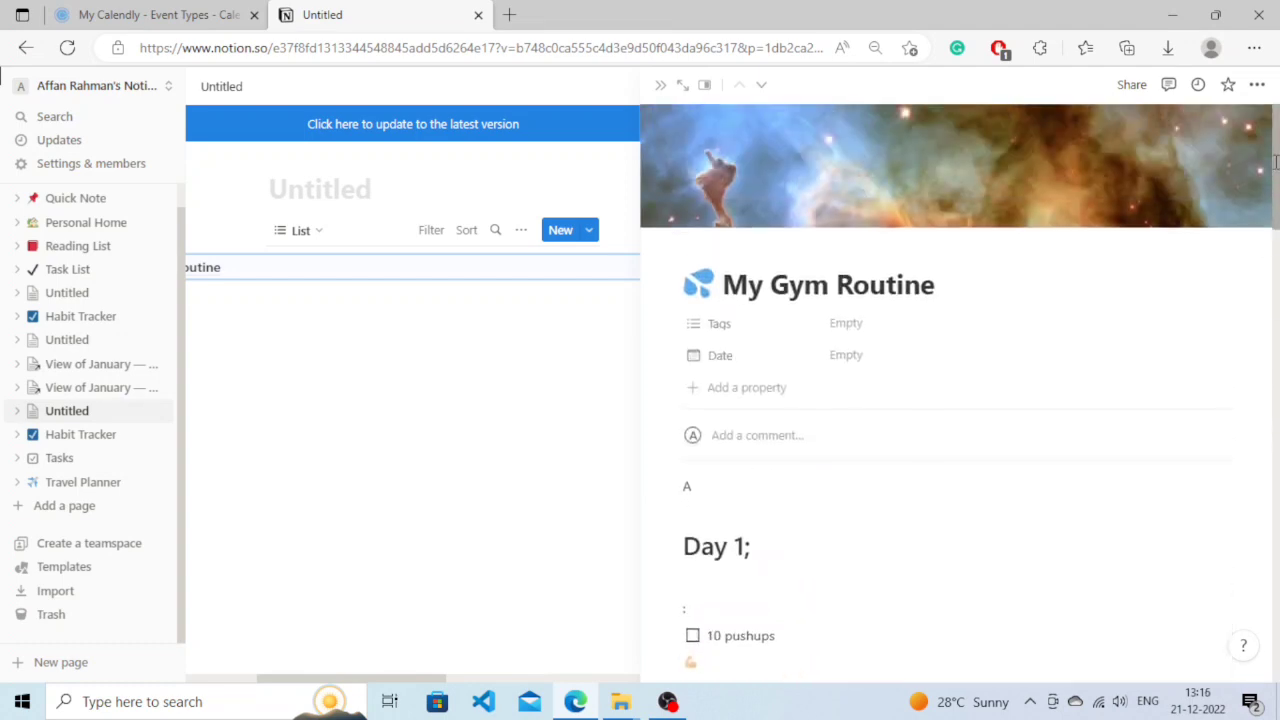
scroll(1262, 219, "down", 1)
scroll(1262, 219, "down", 3)
scroll(1276, 232, "down", 2)
scroll(1276, 232, "up", 1)
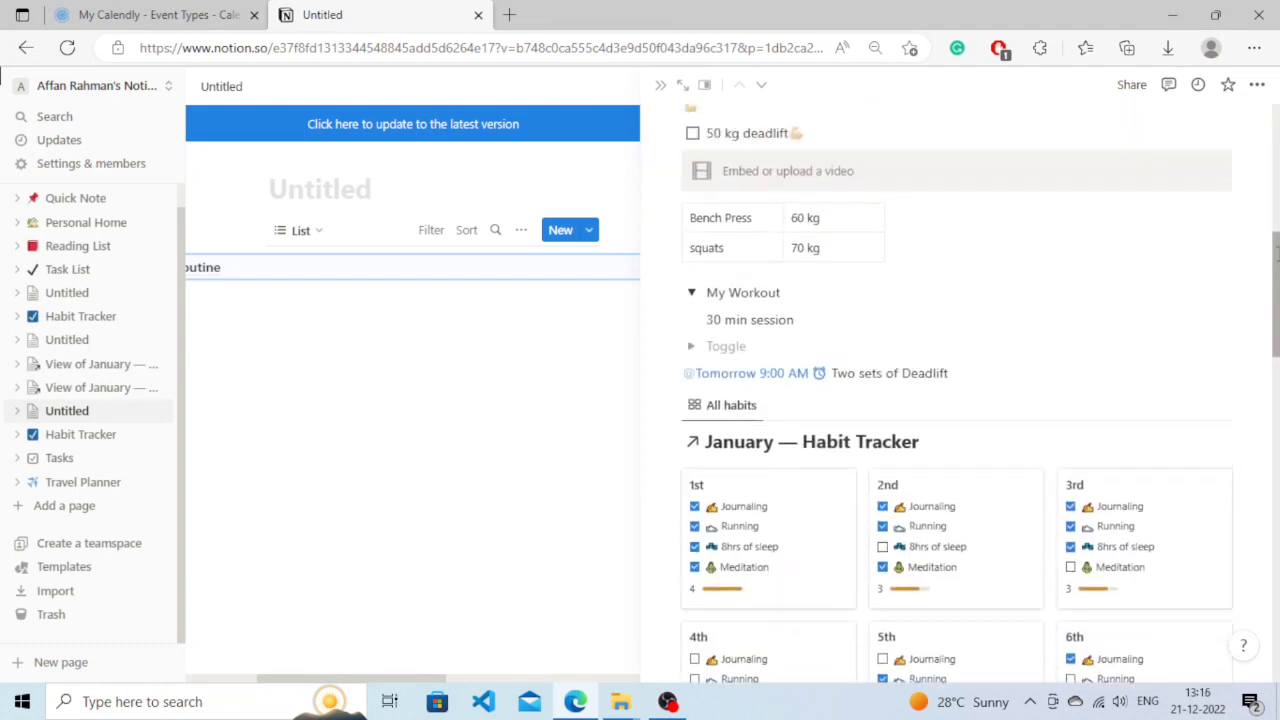
scroll(1276, 232, "up", 3)
scroll(1276, 232, "up", 1)
scroll(1276, 232, "up", 1)
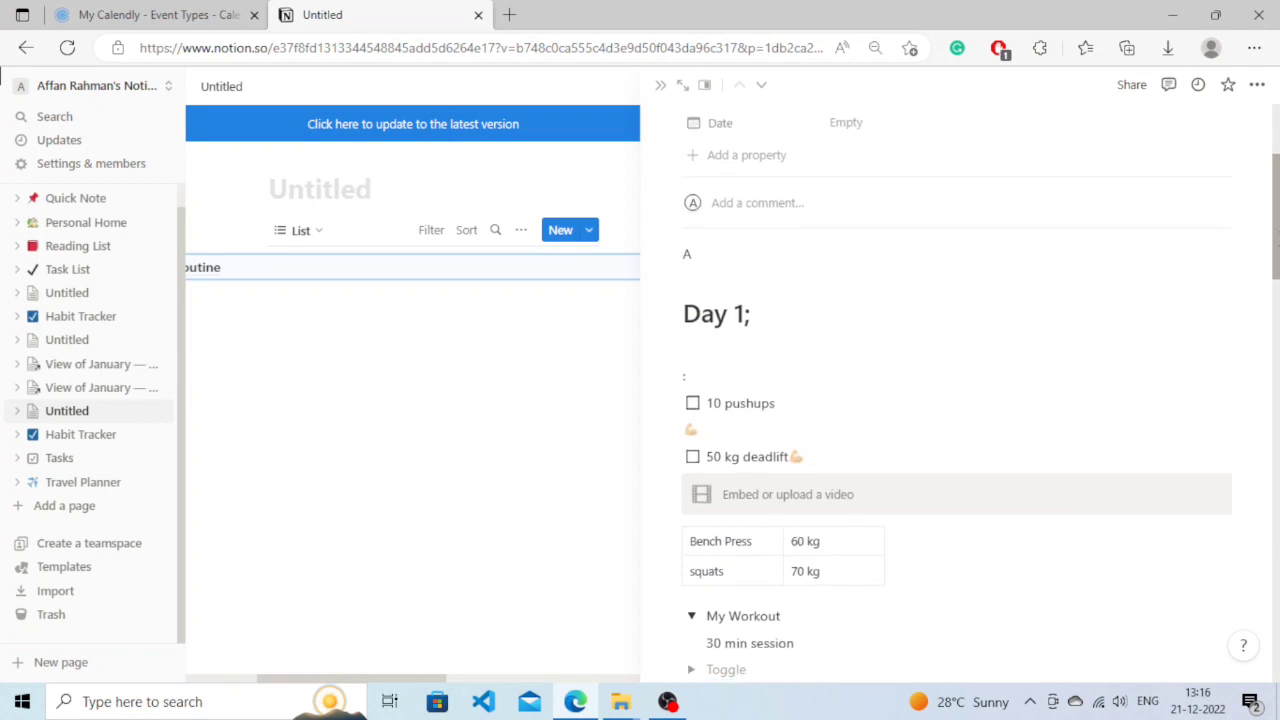